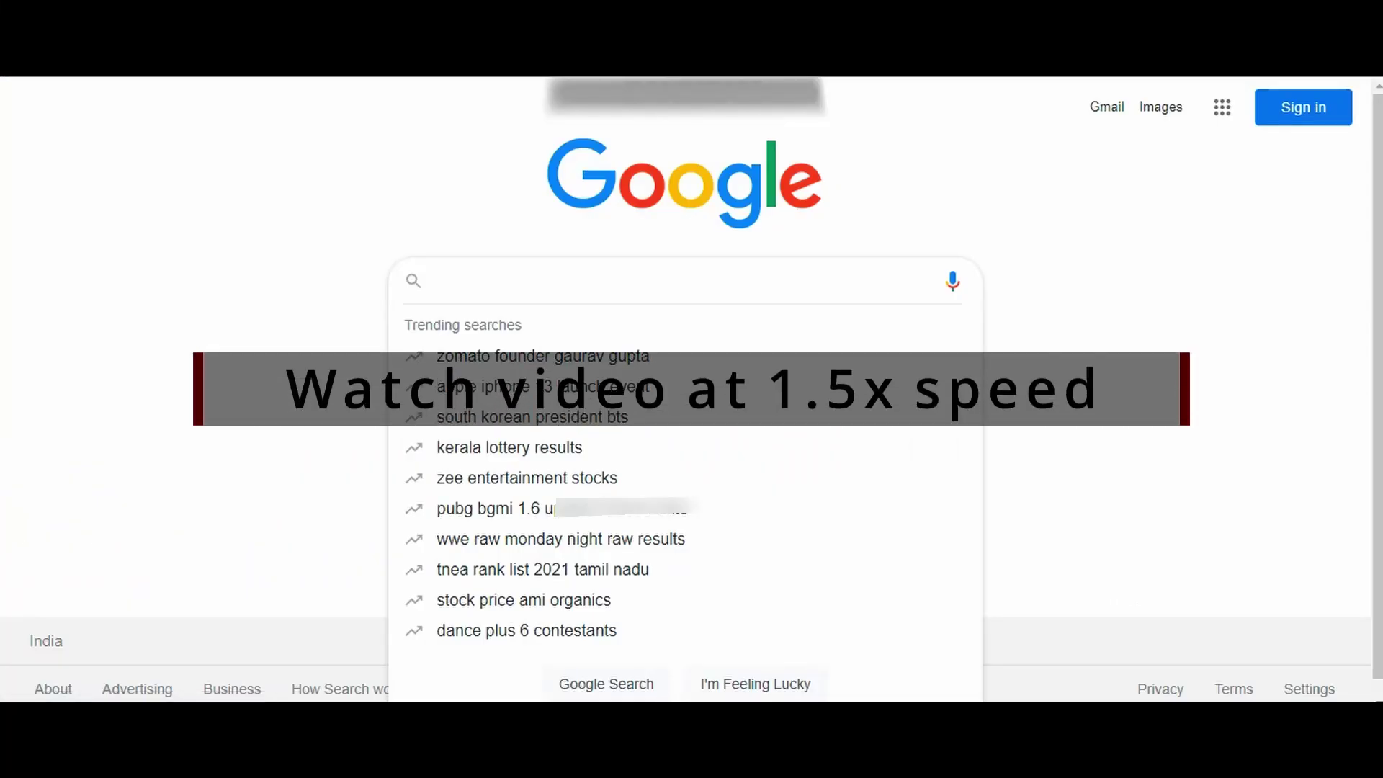
{"action": "type", "text": "oracle clo"}
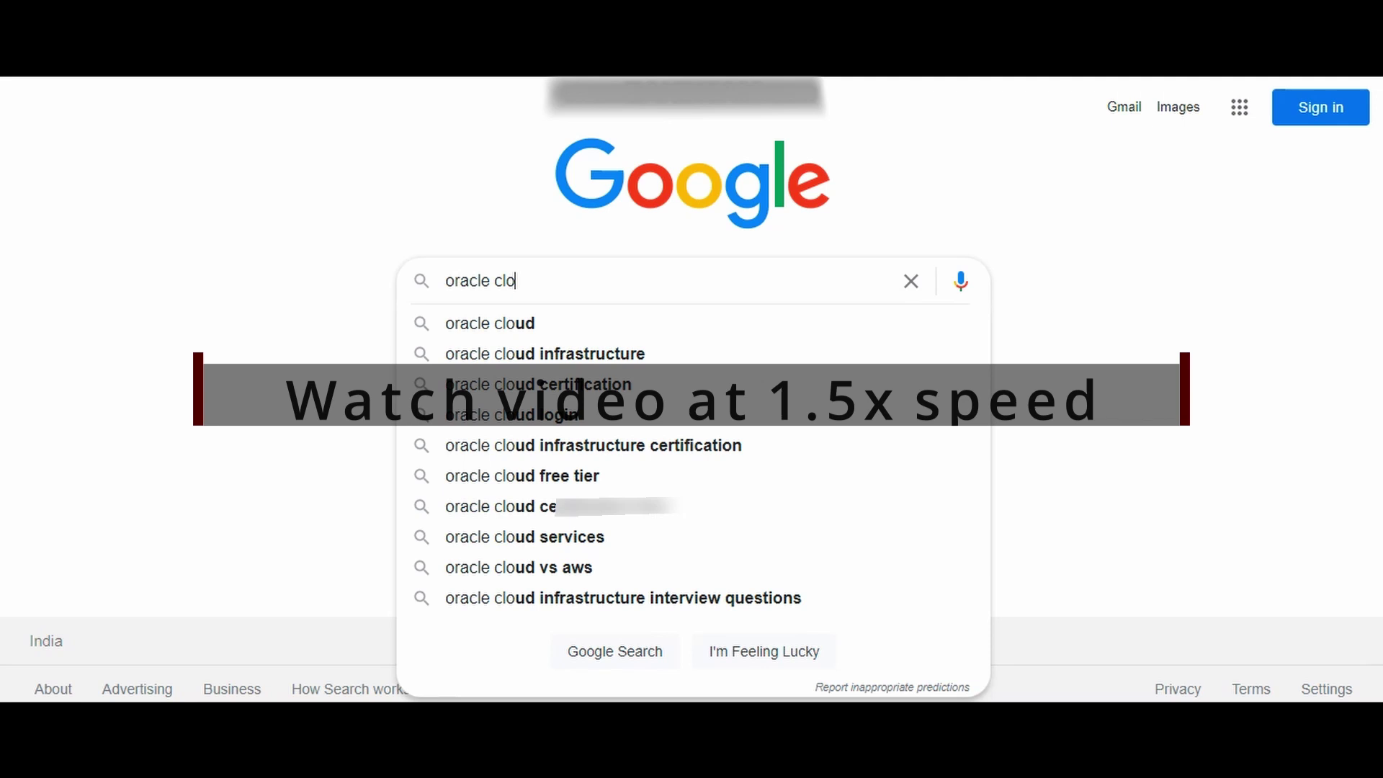
{"action": "type", "text": "ud s"}
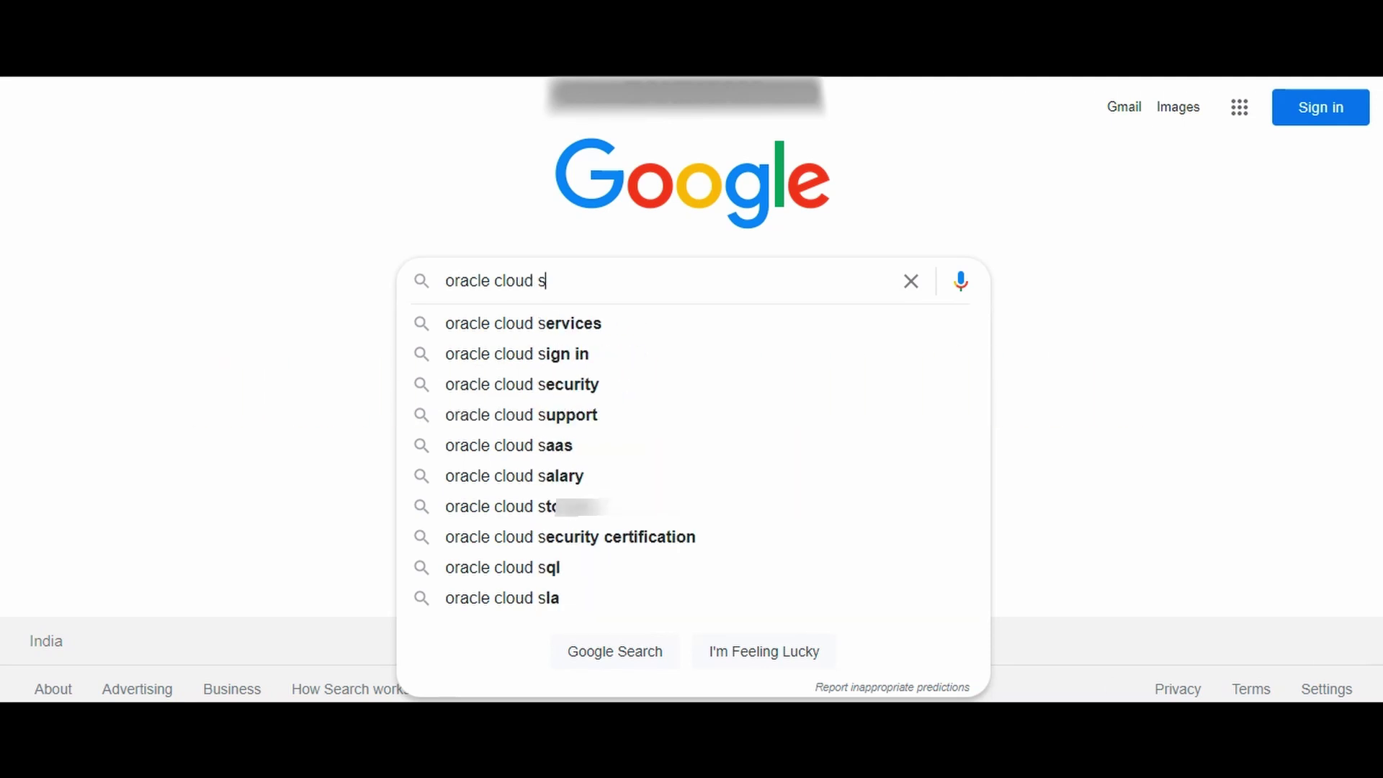
{"action": "type", "text": "ignup"}
- Run a Google search for 'oracle cloud signup'
{"action": "key", "text": "Return"}
{"action": "scroll", "coordinate": [691, 433], "scroll_direction": "down", "scroll_amount": 2}
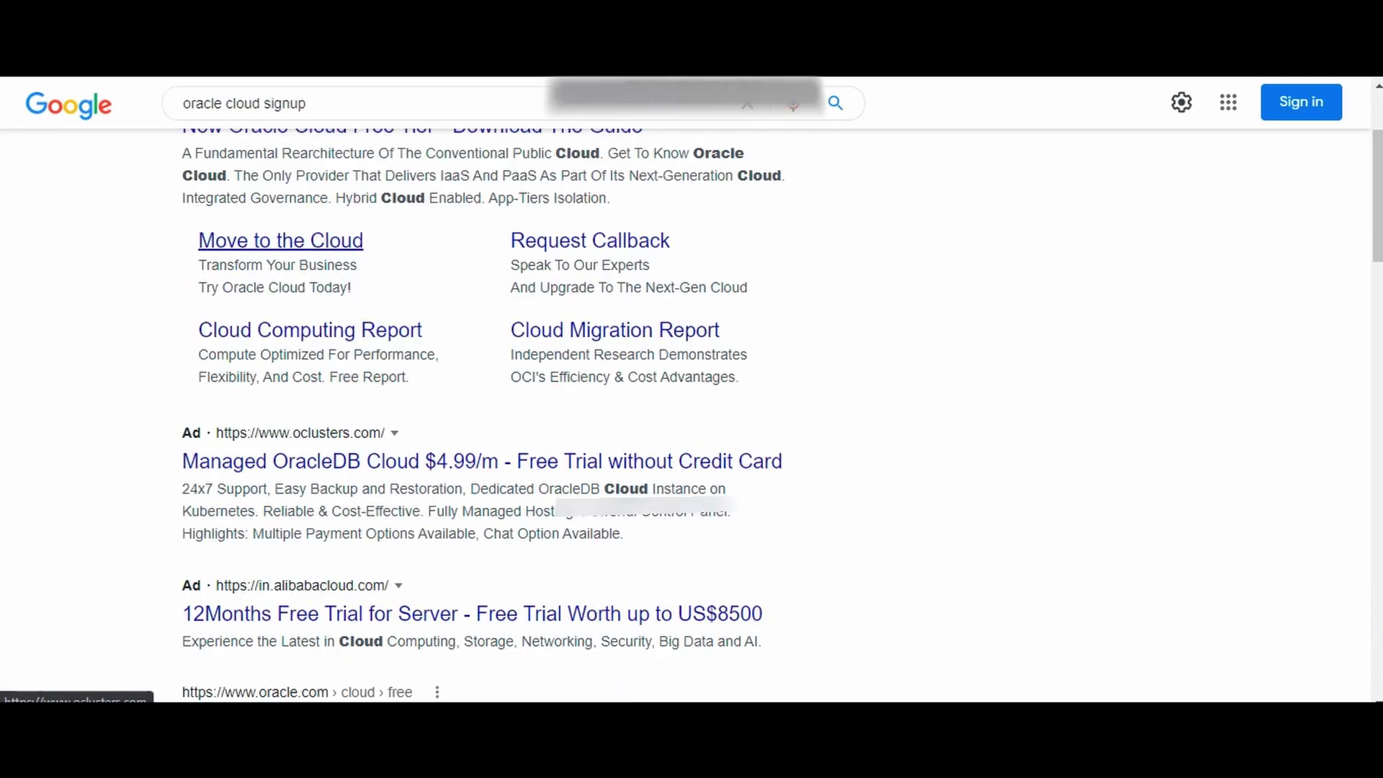
{"action": "scroll", "coordinate": [692, 433], "scroll_direction": "down", "scroll_amount": 2}
{"action": "scroll", "coordinate": [692, 433], "scroll_direction": "down", "scroll_amount": 2}
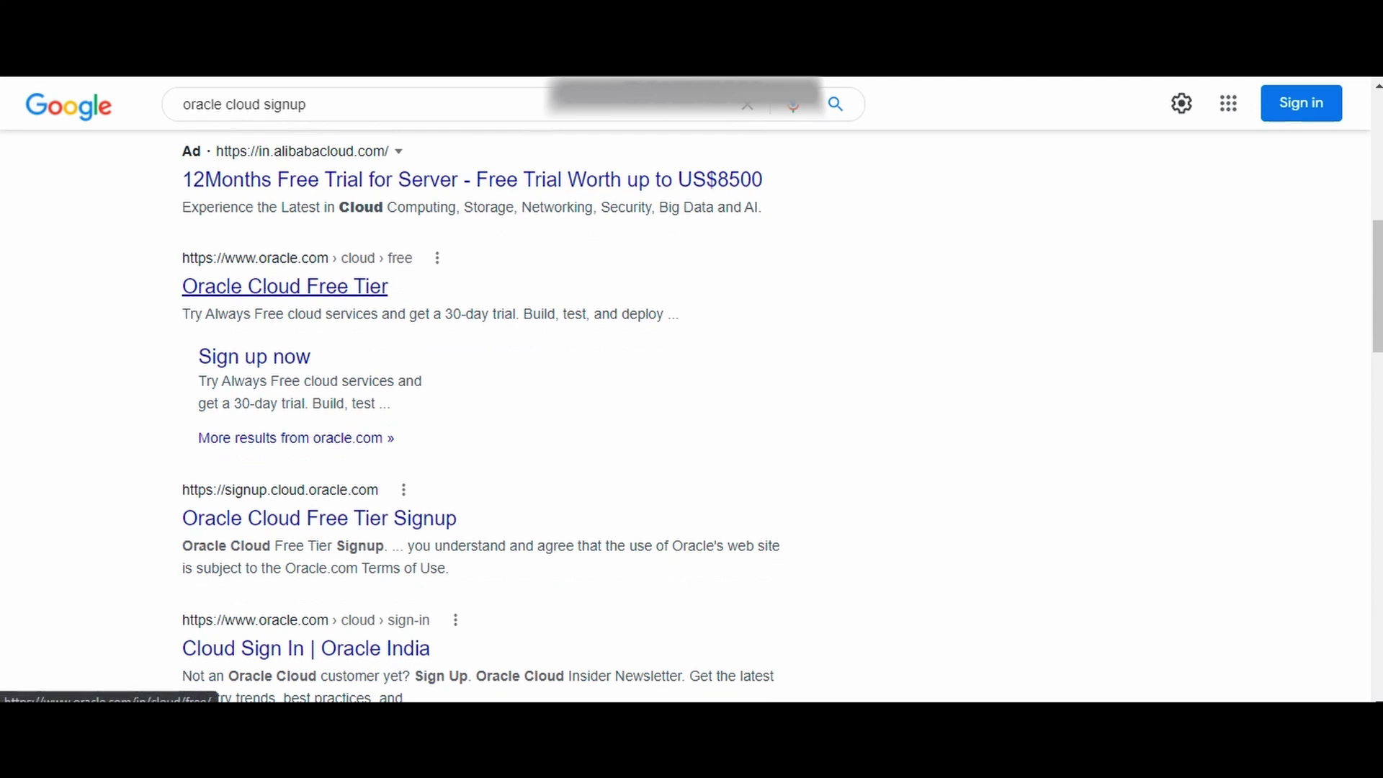
- On the Free Tier signup form, select country India and enter the first name, last name and email
{"action": "left_click", "coordinate": [284, 286]}
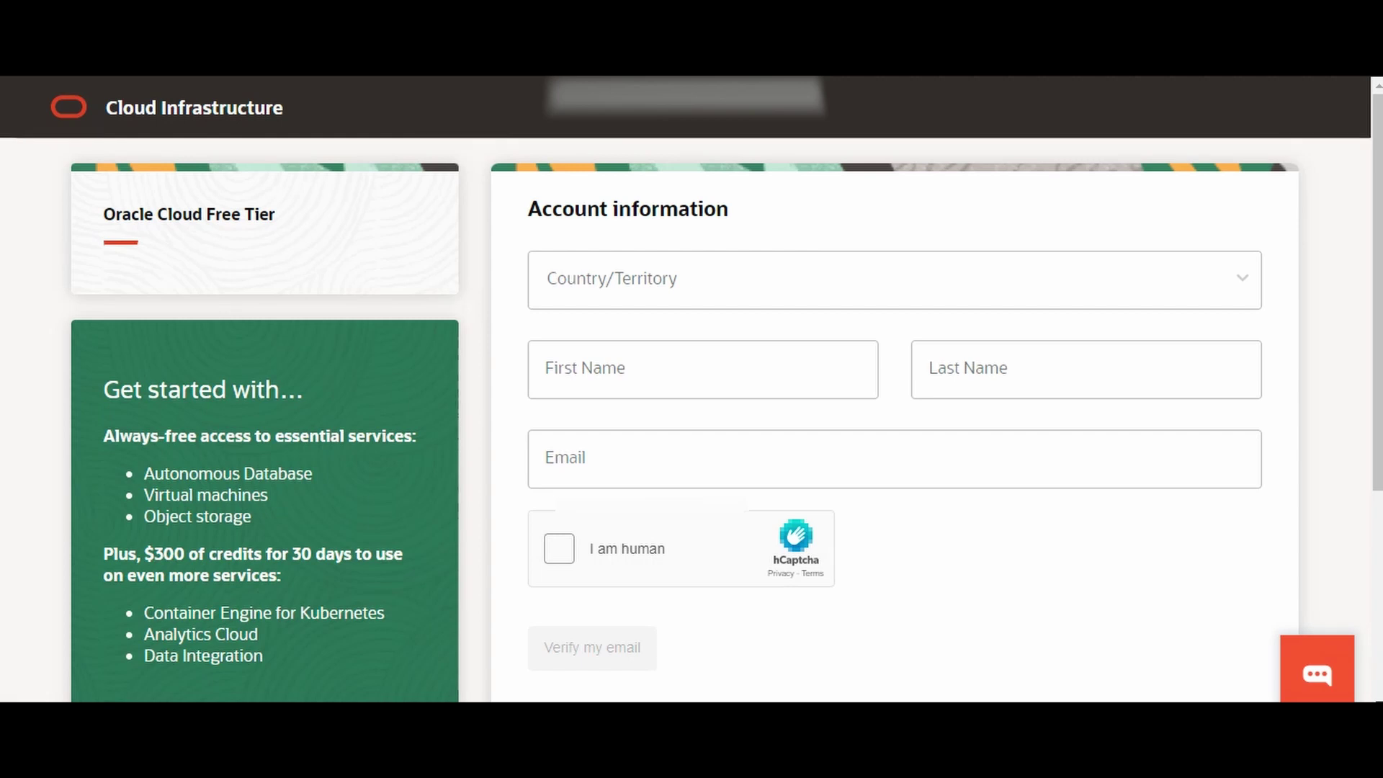
{"action": "key", "text": "Tab"}
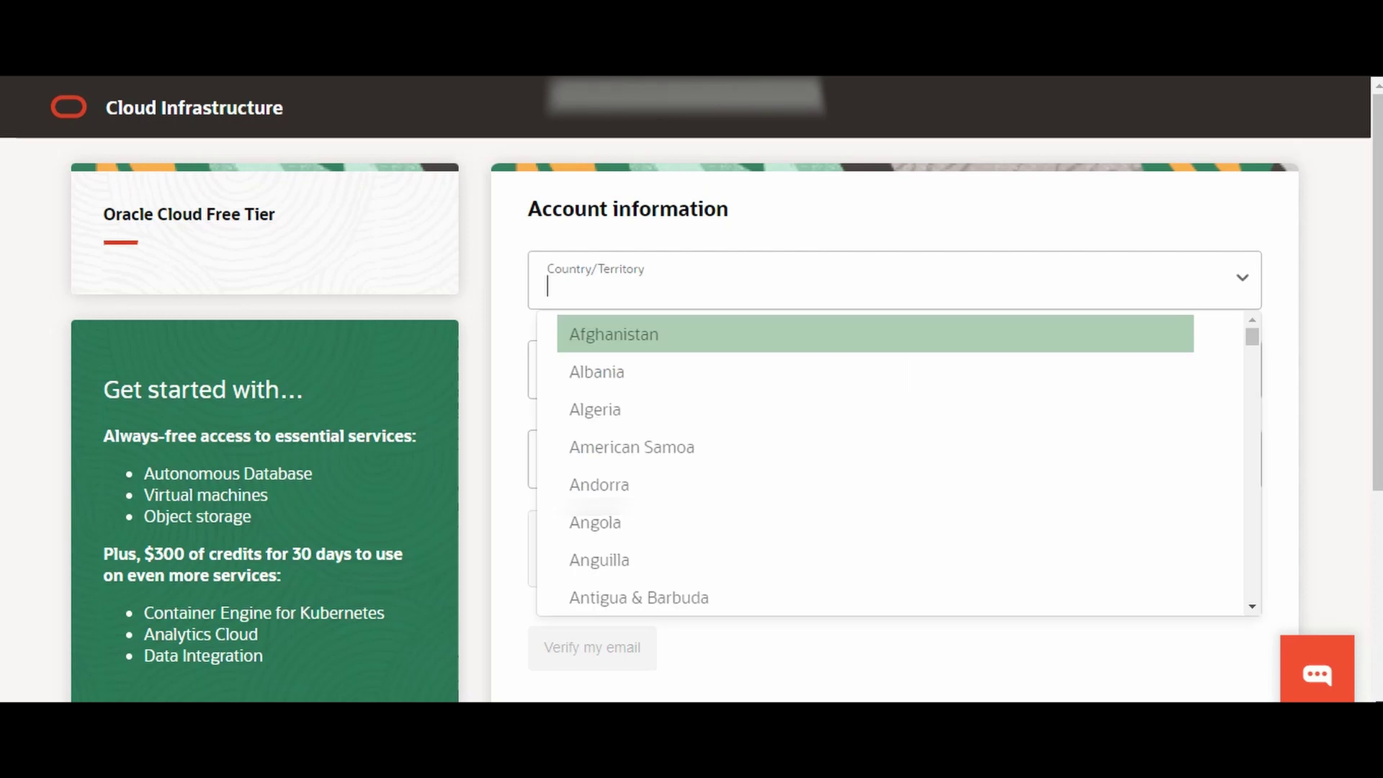
{"action": "type", "text": "india"}
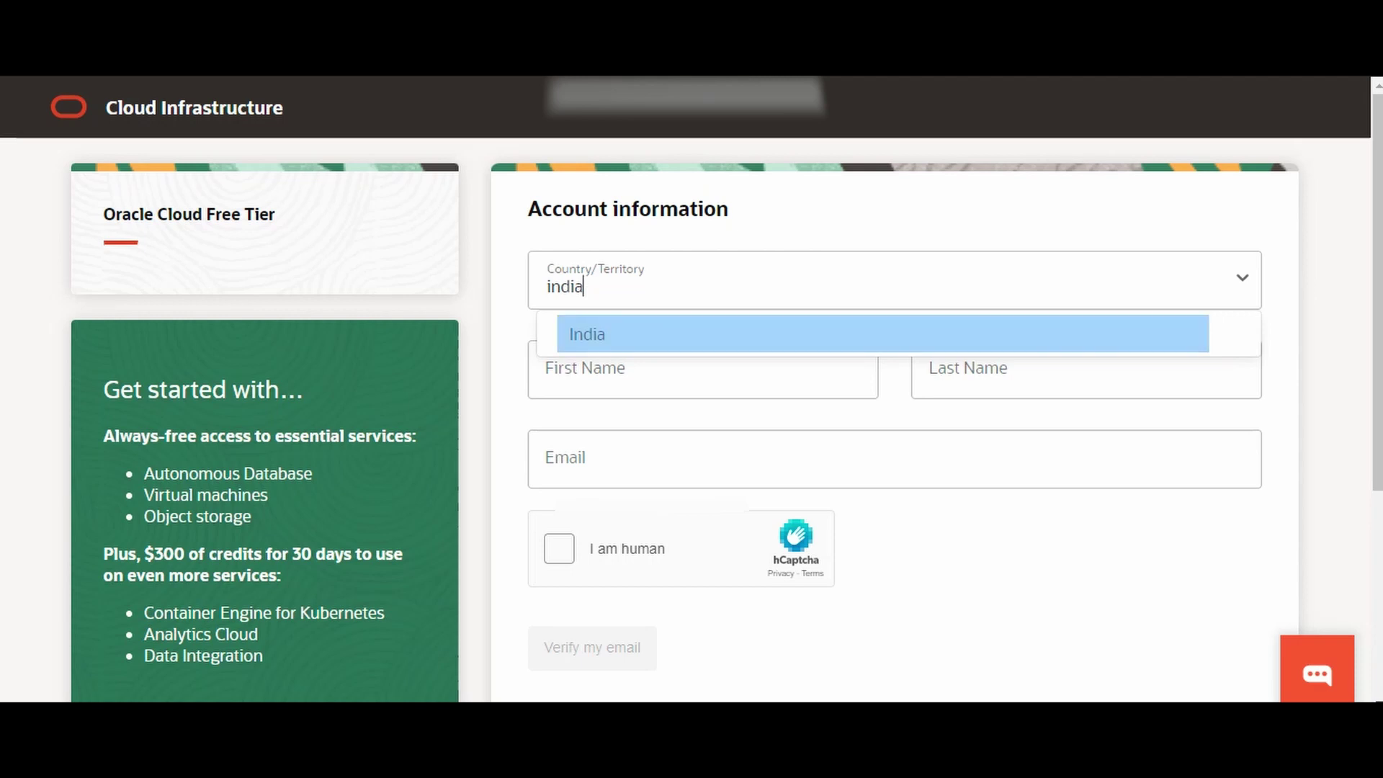
{"action": "key", "text": "Return"}
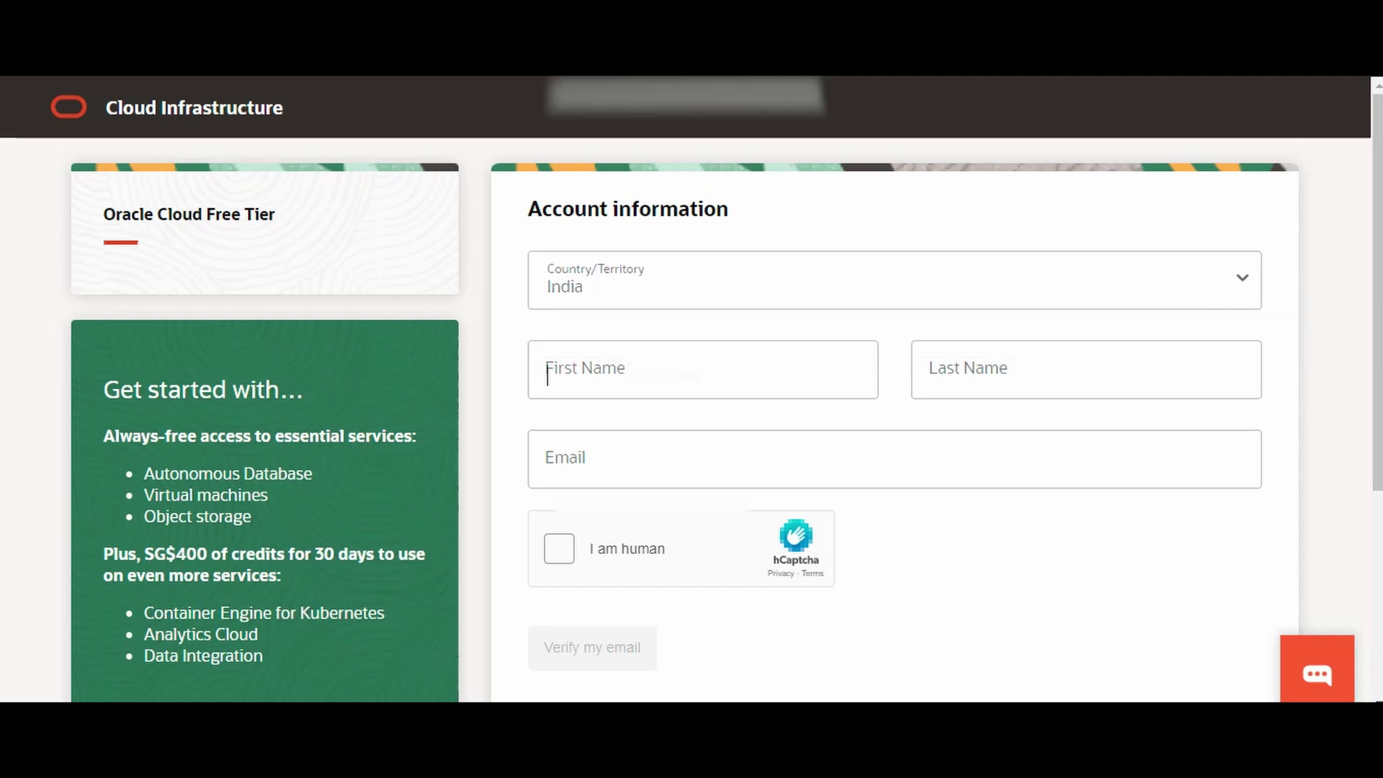
{"action": "type", "text": "BeeN"}
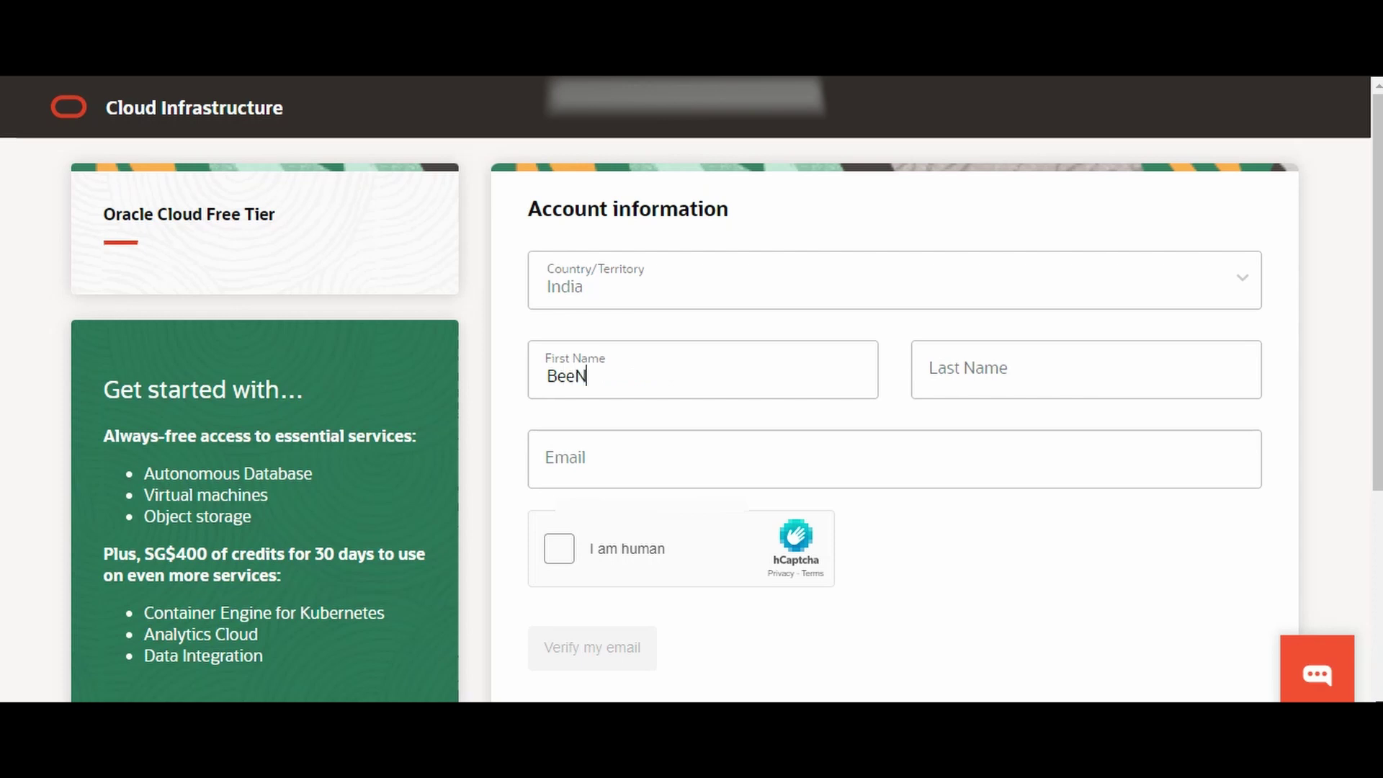
{"action": "type", "text": "um"}
{"action": "key", "text": "Tab"}
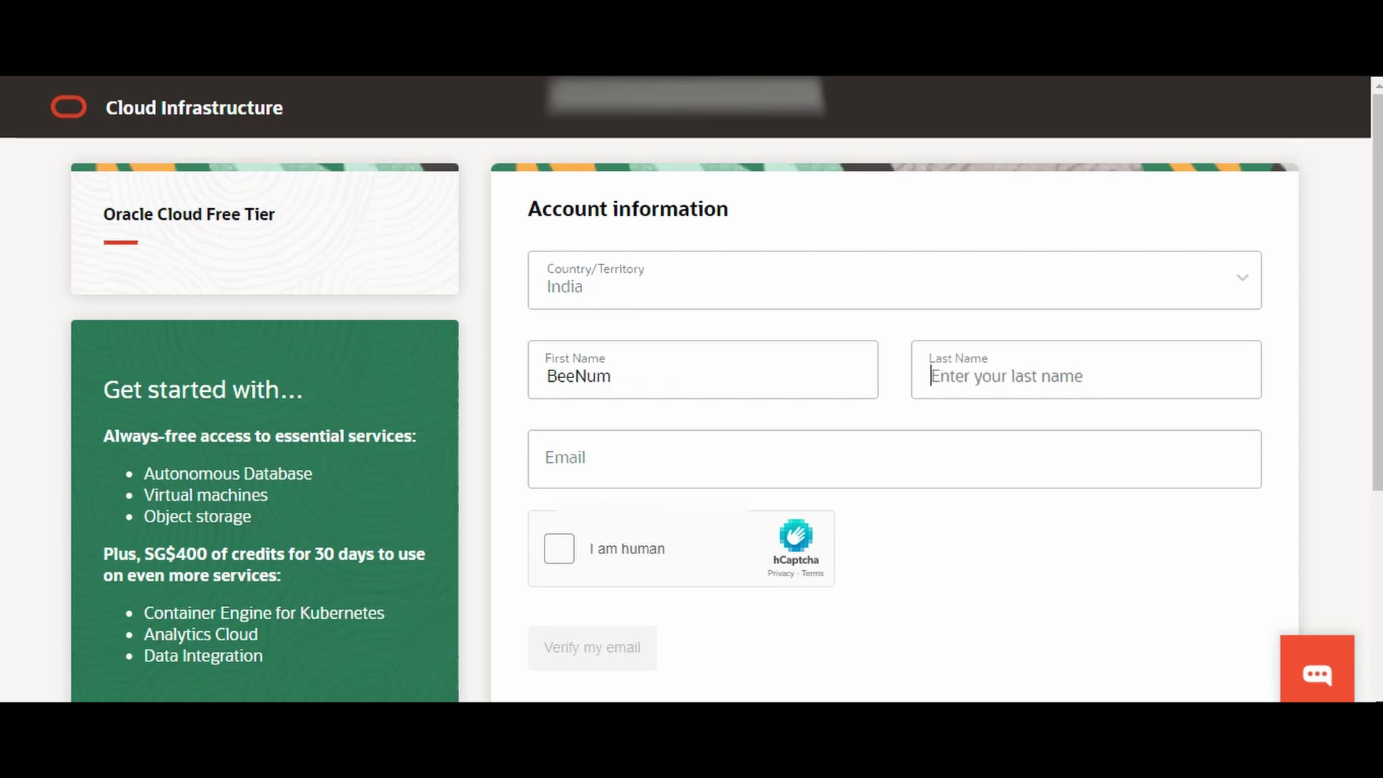
{"action": "type", "text": "Learning"}
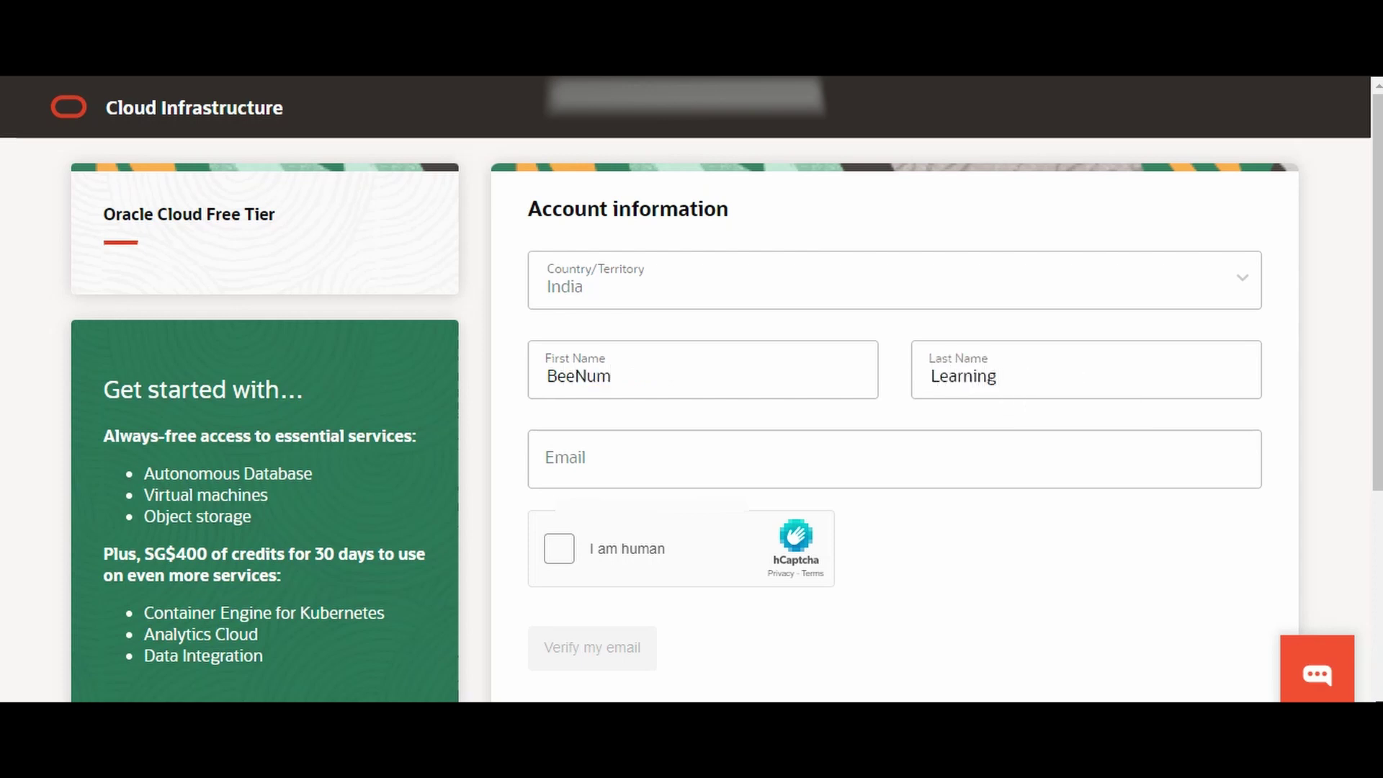
{"action": "key", "text": "Tab"}
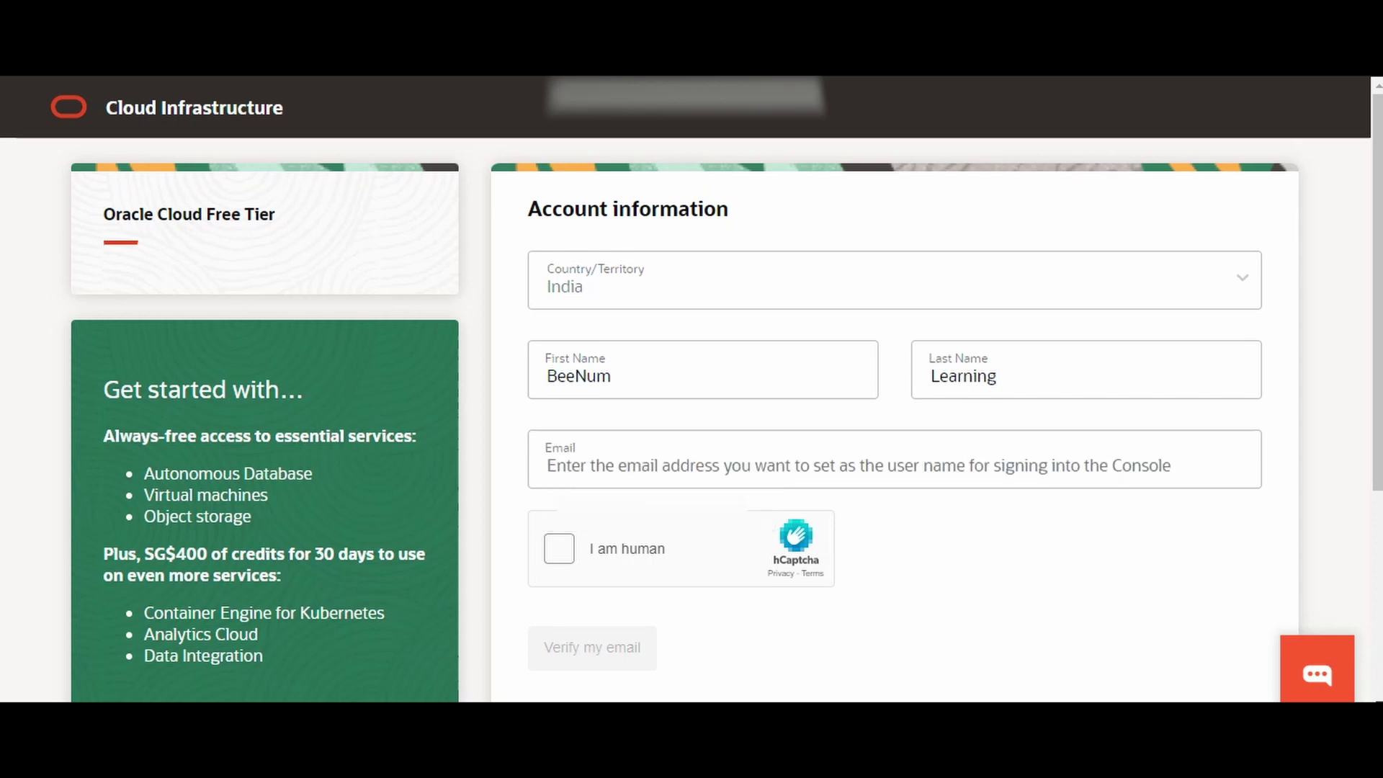
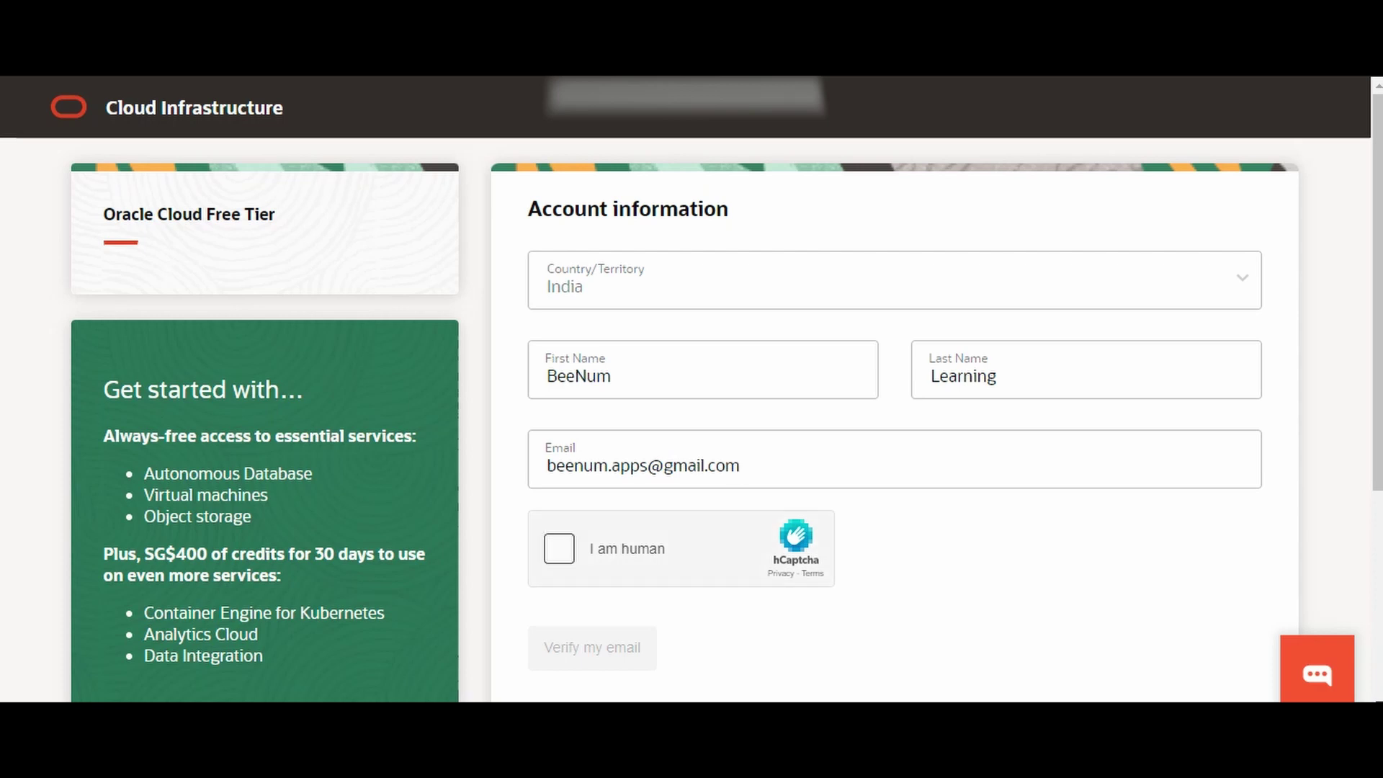
- Tick the hCaptcha box and select the truck images across two rounds
{"action": "left_click", "coordinate": [559, 548]}
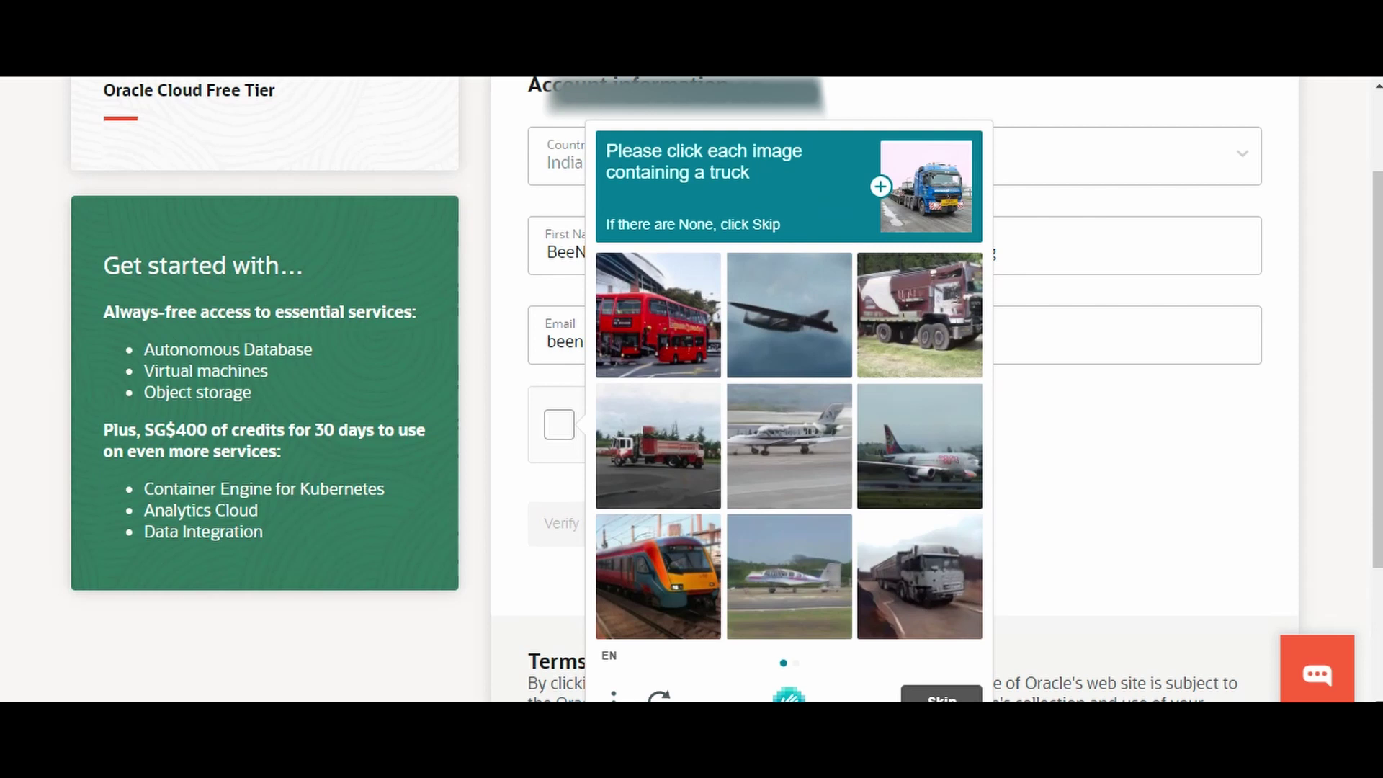
{"action": "left_click", "coordinate": [920, 315]}
{"action": "left_click", "coordinate": [659, 445]}
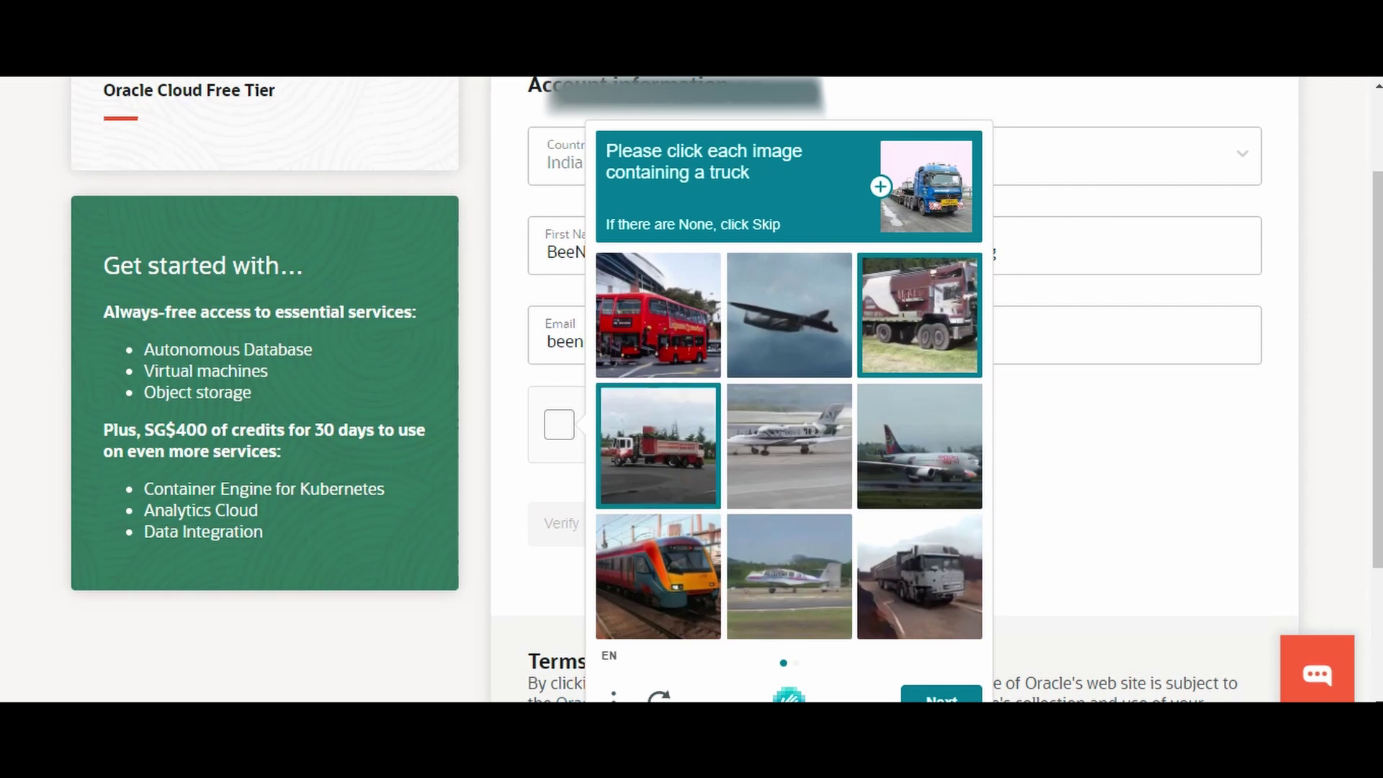
{"action": "left_click", "coordinate": [919, 576]}
{"action": "left_click", "coordinate": [942, 698]}
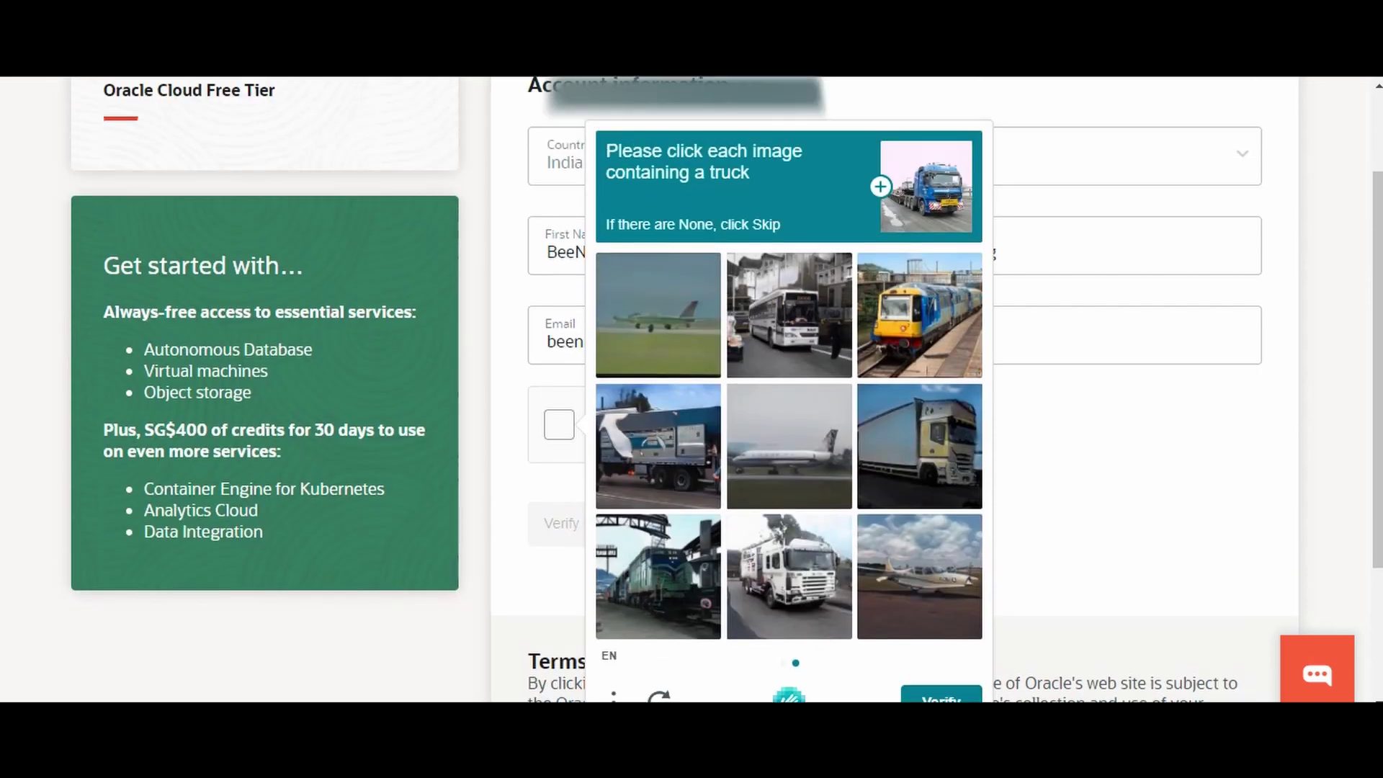
{"action": "left_click", "coordinate": [658, 446]}
{"action": "left_click", "coordinate": [920, 445]}
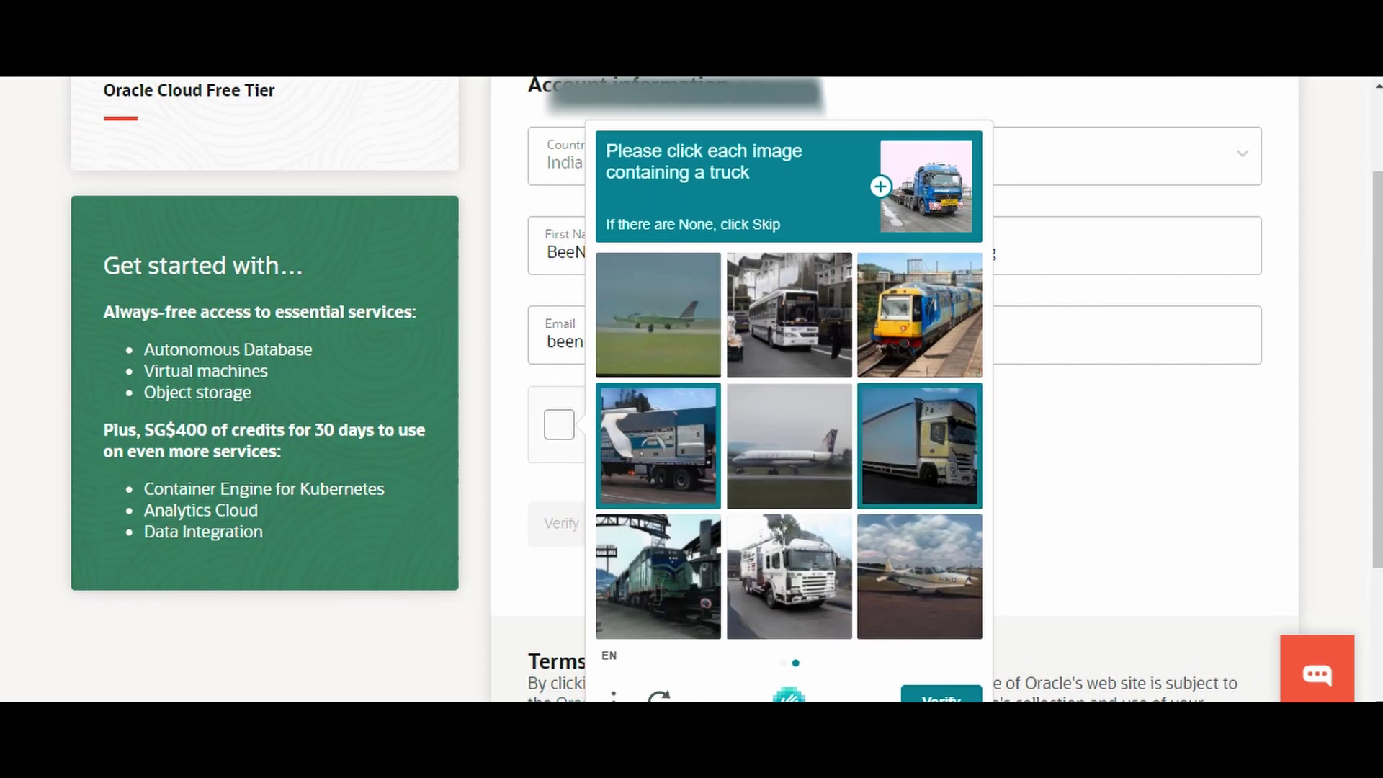
{"action": "left_click", "coordinate": [789, 576]}
{"action": "scroll", "coordinate": [789, 576], "scroll_direction": "down", "scroll_amount": 1}
- Submit the truck selections and request the email verification link
{"action": "left_click", "coordinate": [941, 601]}
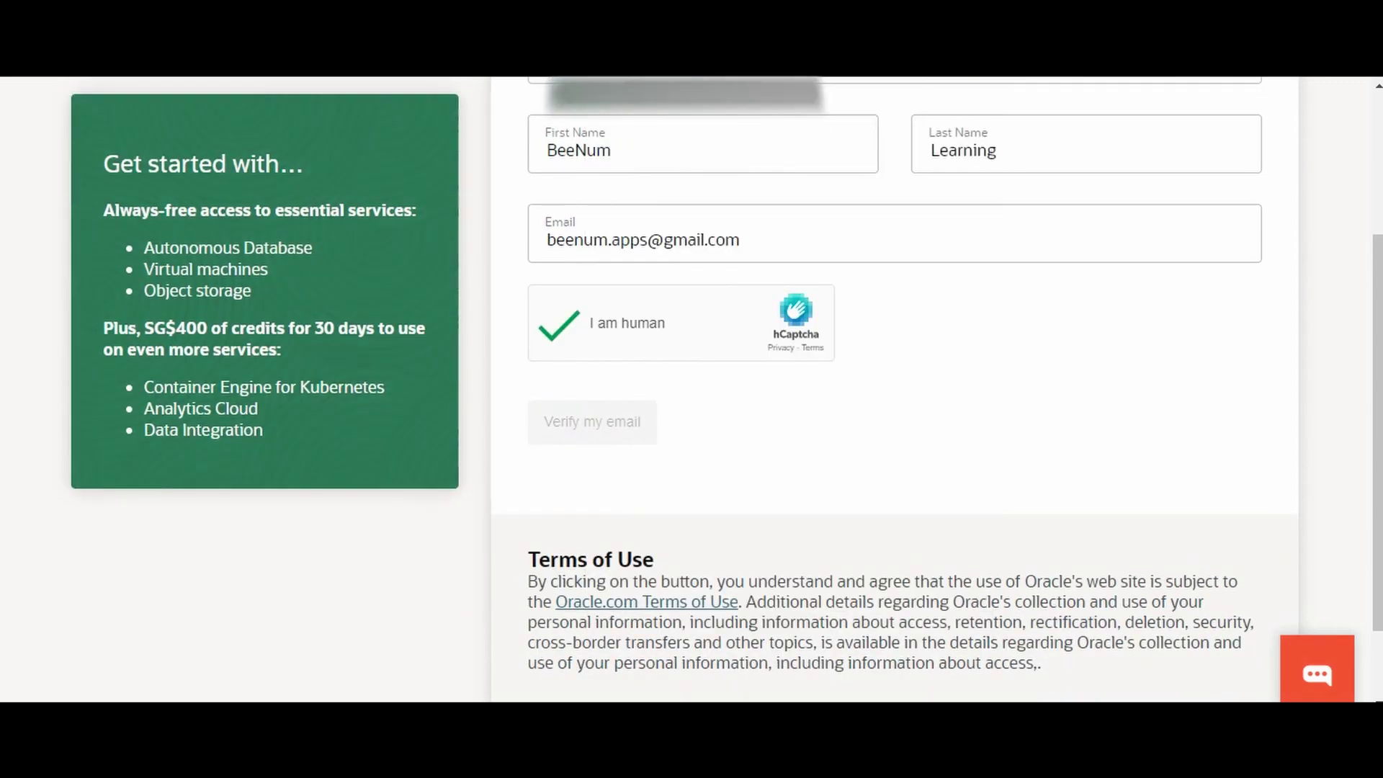
{"action": "scroll", "coordinate": [895, 433], "scroll_direction": "down", "scroll_amount": 1}
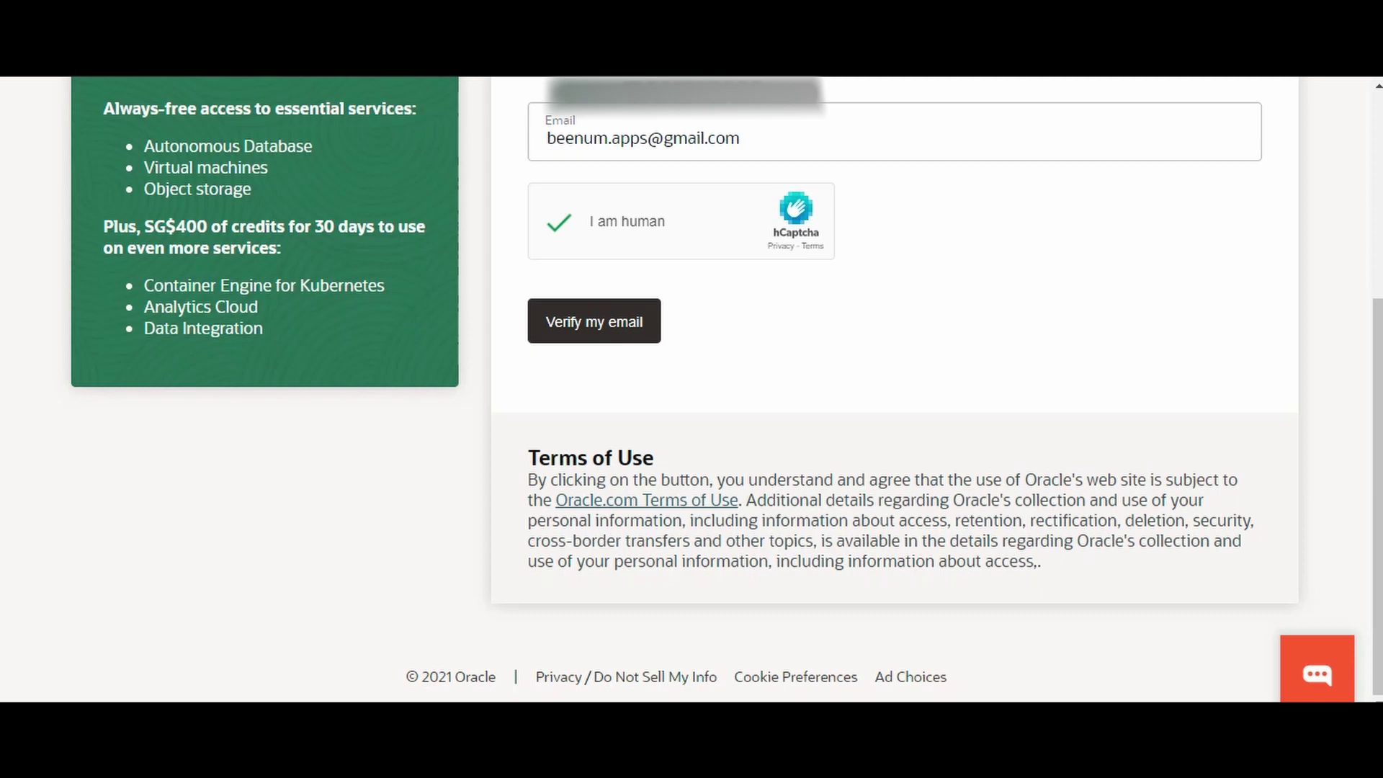
{"action": "key", "text": "Return"}
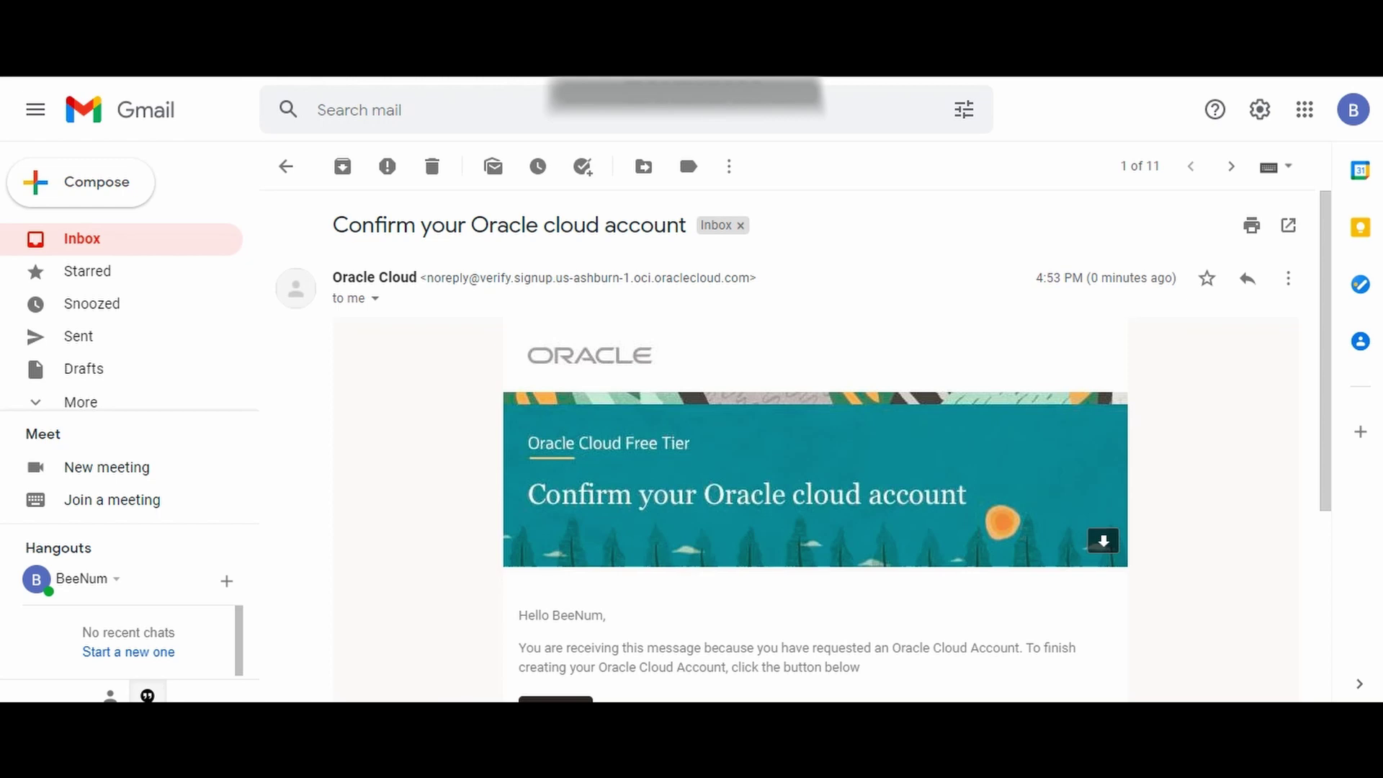
{"action": "scroll", "coordinate": [803, 446], "scroll_direction": "down", "scroll_amount": 1}
{"action": "scroll", "coordinate": [815, 443], "scroll_direction": "down", "scroll_amount": 1}
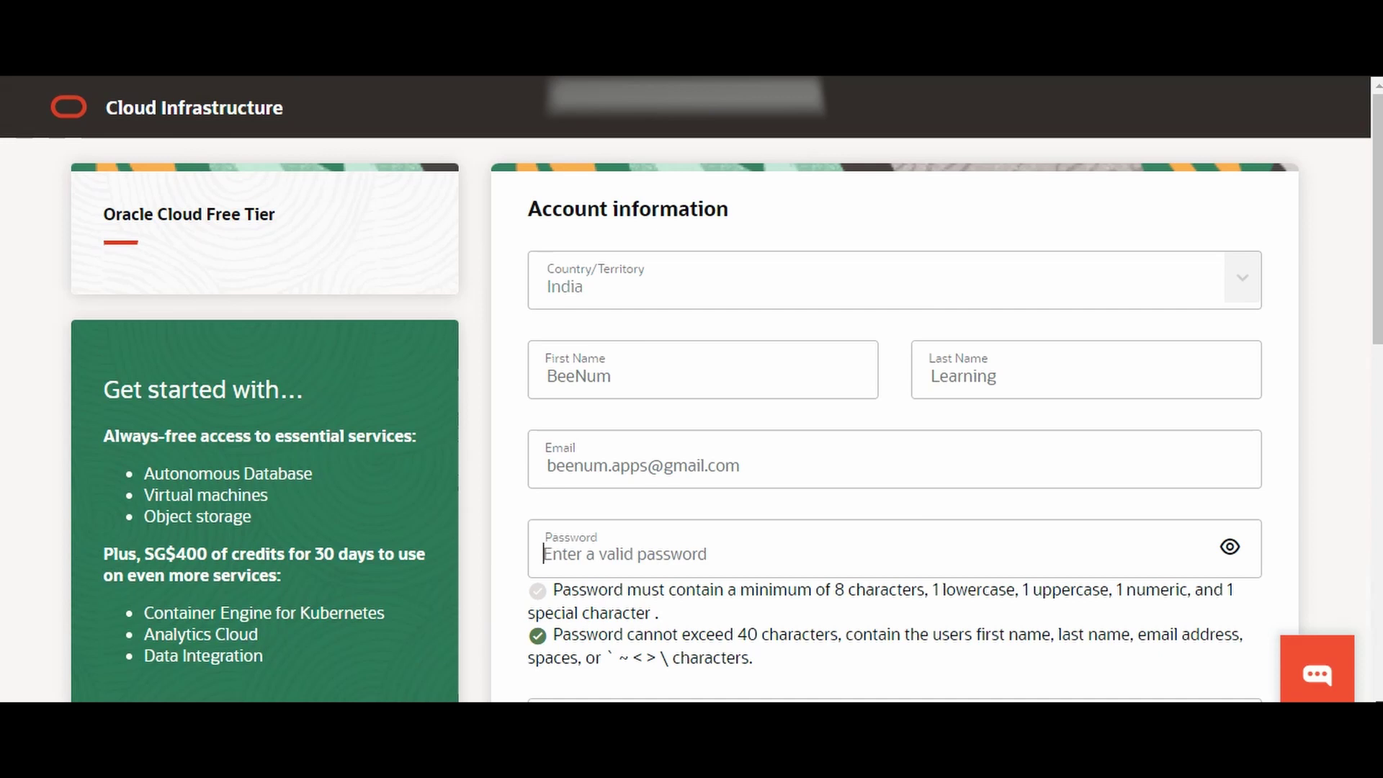
{"action": "scroll", "coordinate": [692, 390], "scroll_direction": "down", "scroll_amount": 1}
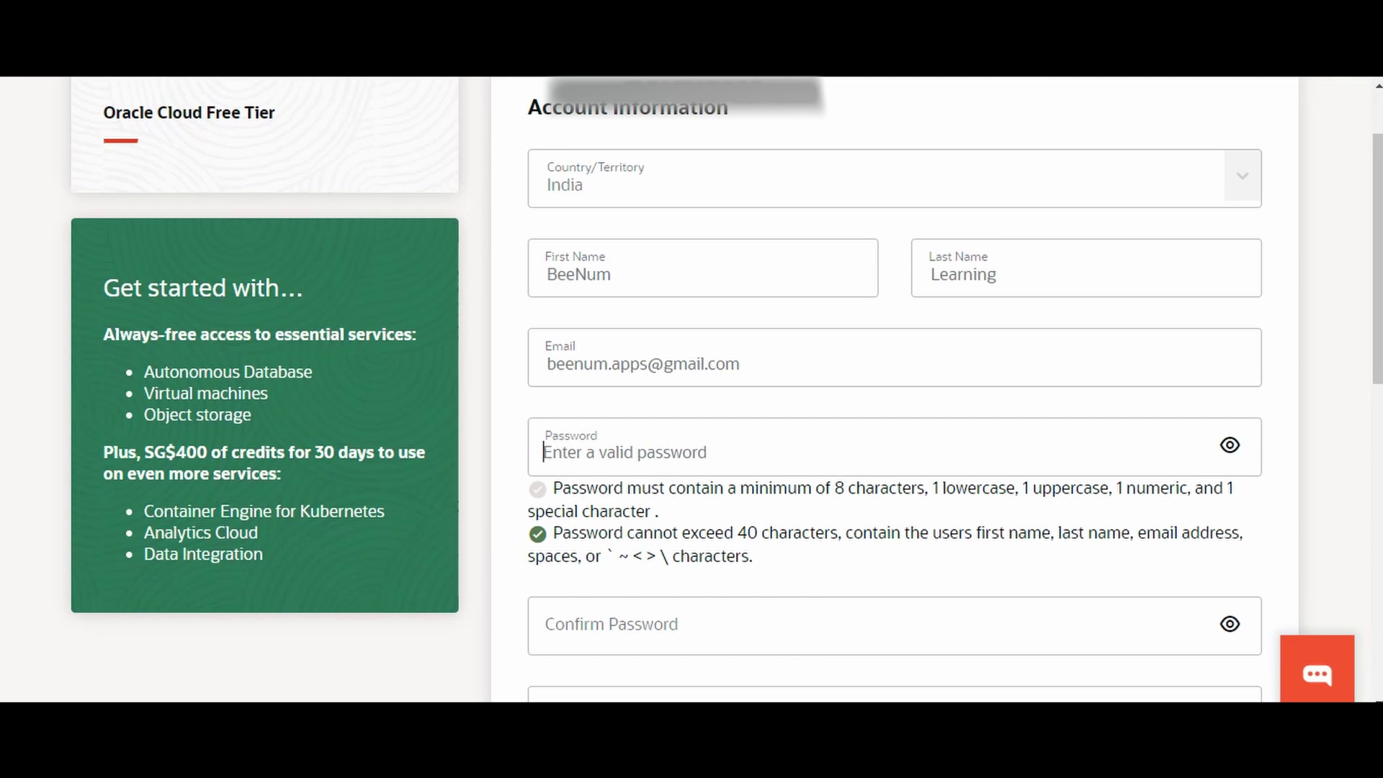
{"action": "type", "text": "********"}
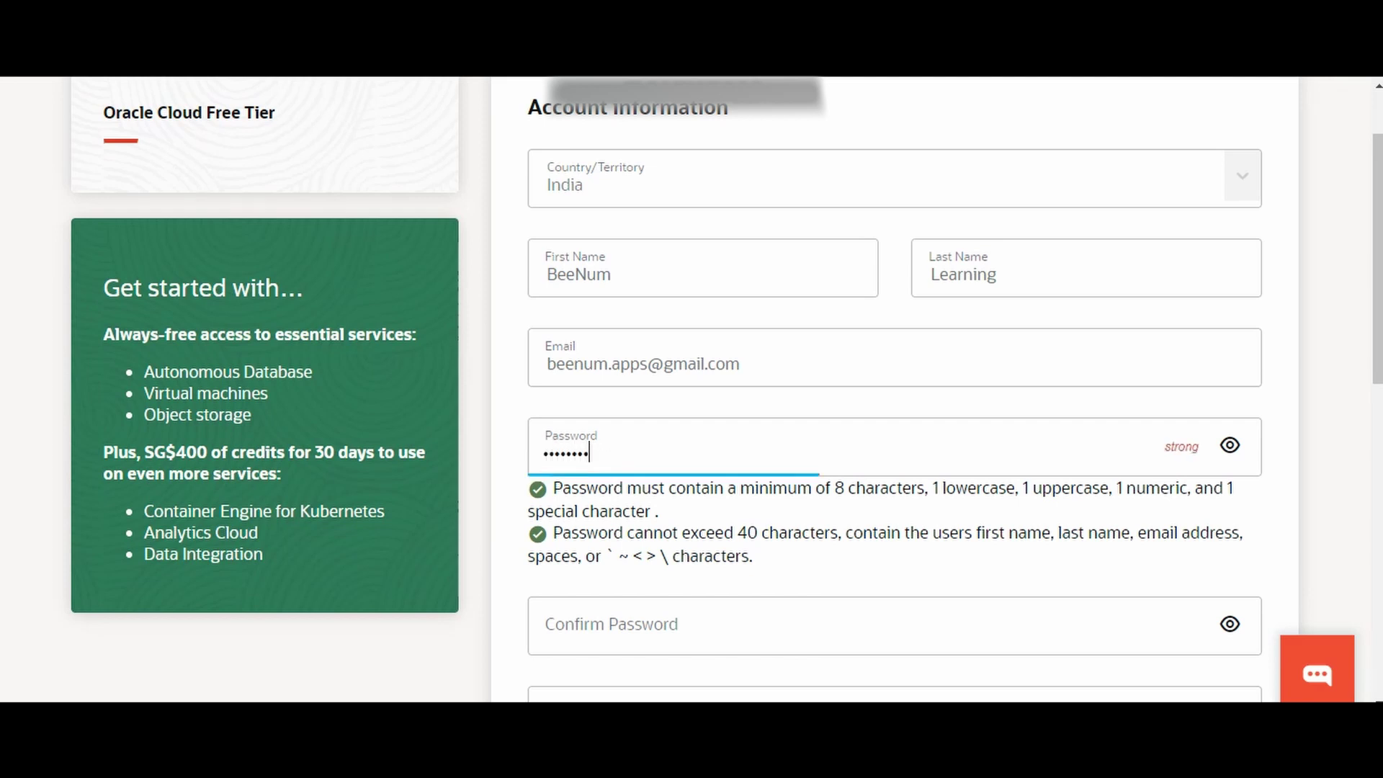
{"action": "type", "text": "*"}
{"action": "scroll", "coordinate": [692, 390], "scroll_direction": "down", "scroll_amount": 2}
- Enter a password and retype it until 'Passwords Matched' appears
{"action": "key", "text": "Tab"}
{"action": "type", "text": "*"}
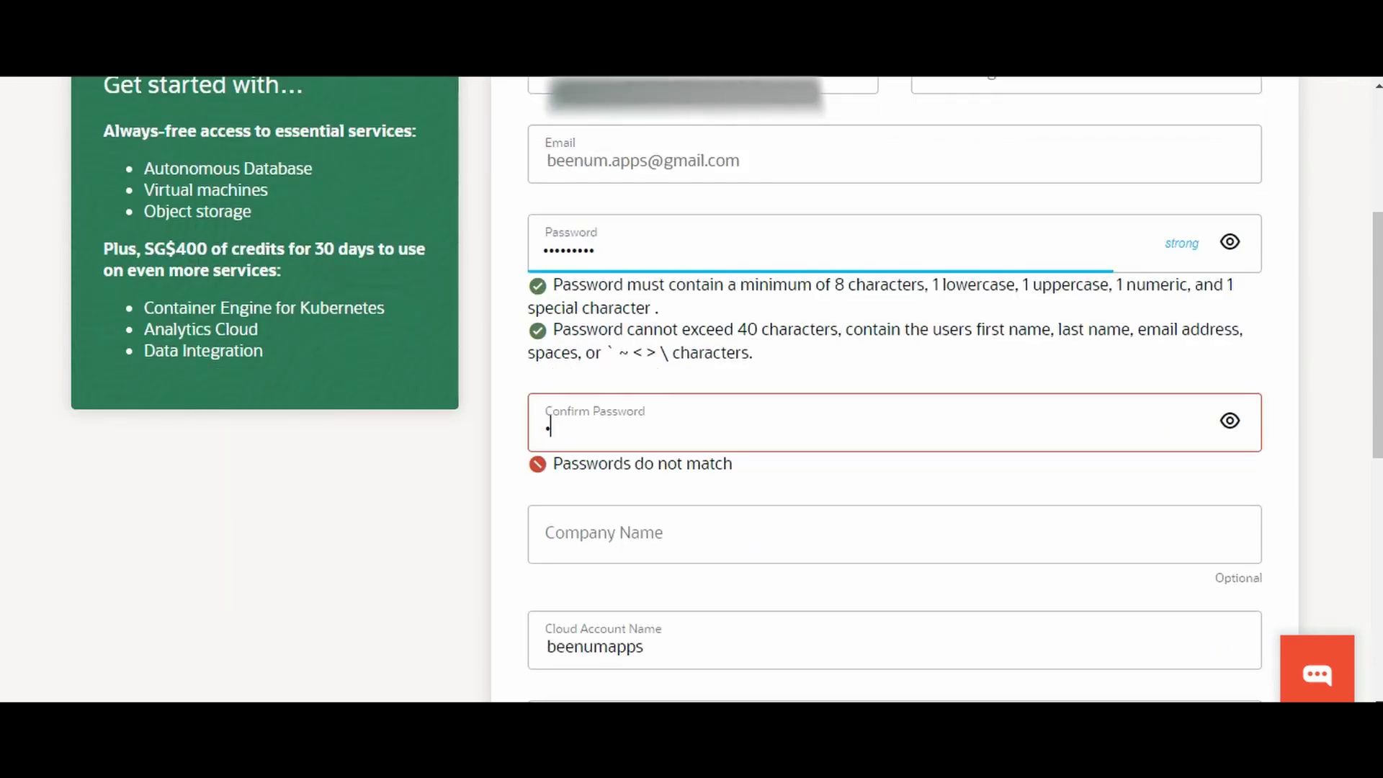
{"action": "type", "text": "*******"}
{"action": "type", "text": "*"}
{"action": "key", "text": "Tab"}
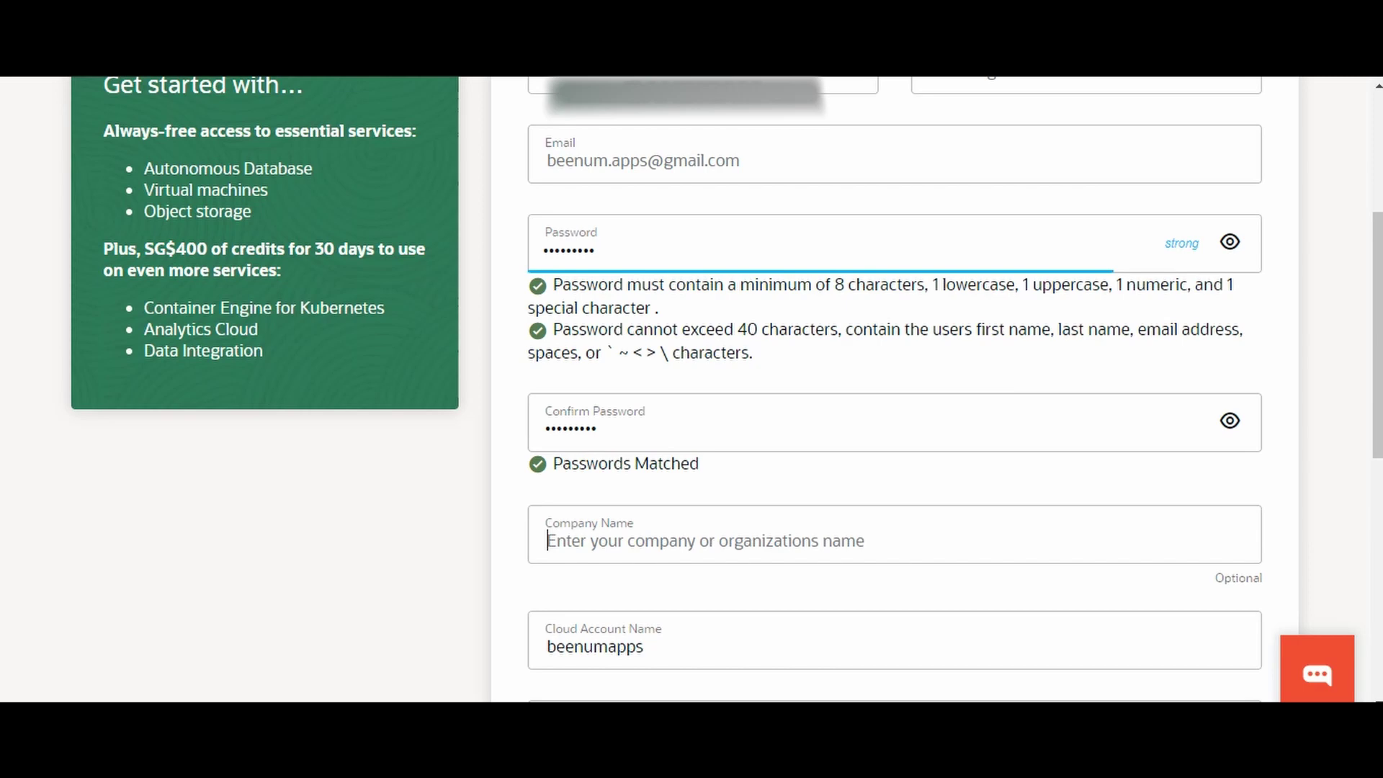
{"action": "scroll", "coordinate": [692, 389], "scroll_direction": "up", "scroll_amount": 3}
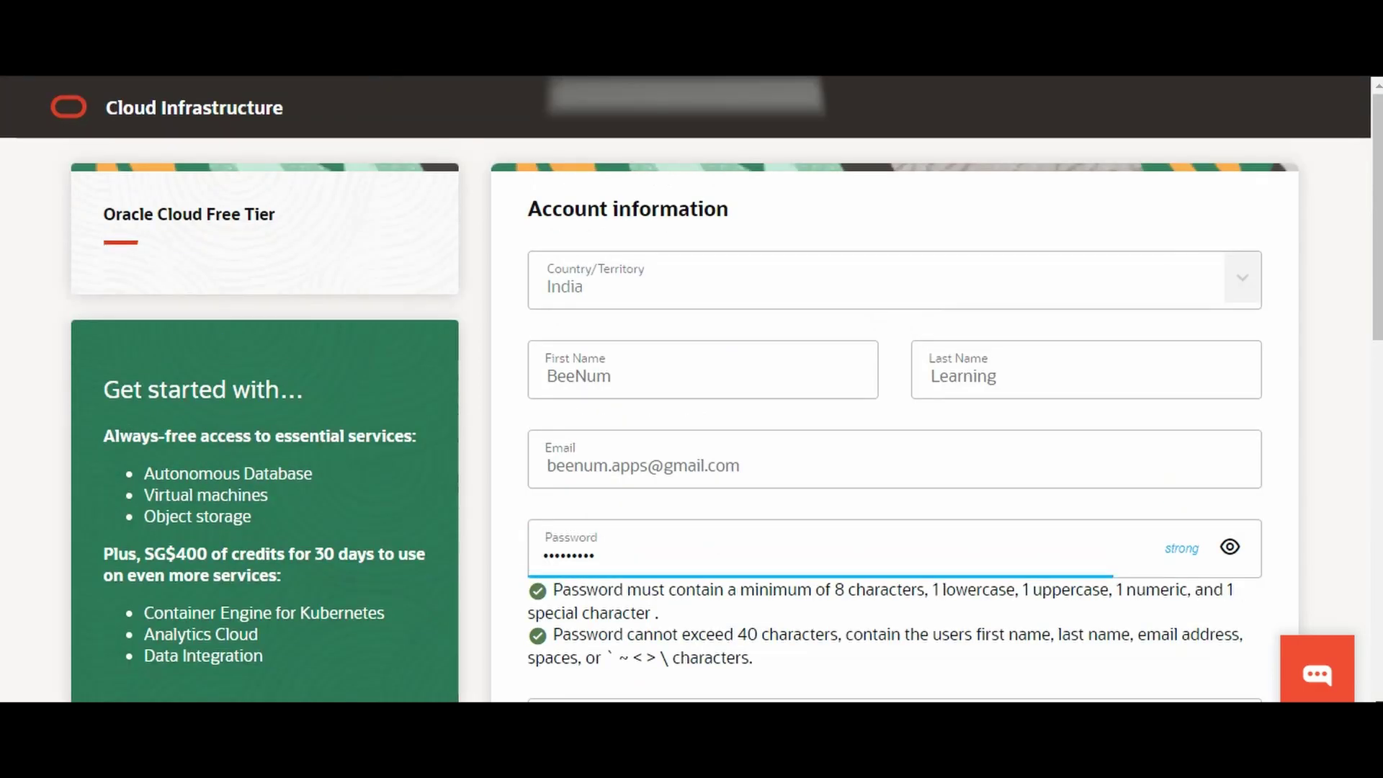
{"action": "scroll", "coordinate": [692, 389], "scroll_direction": "down", "scroll_amount": 1}
{"action": "scroll", "coordinate": [692, 389], "scroll_direction": "down", "scroll_amount": 2}
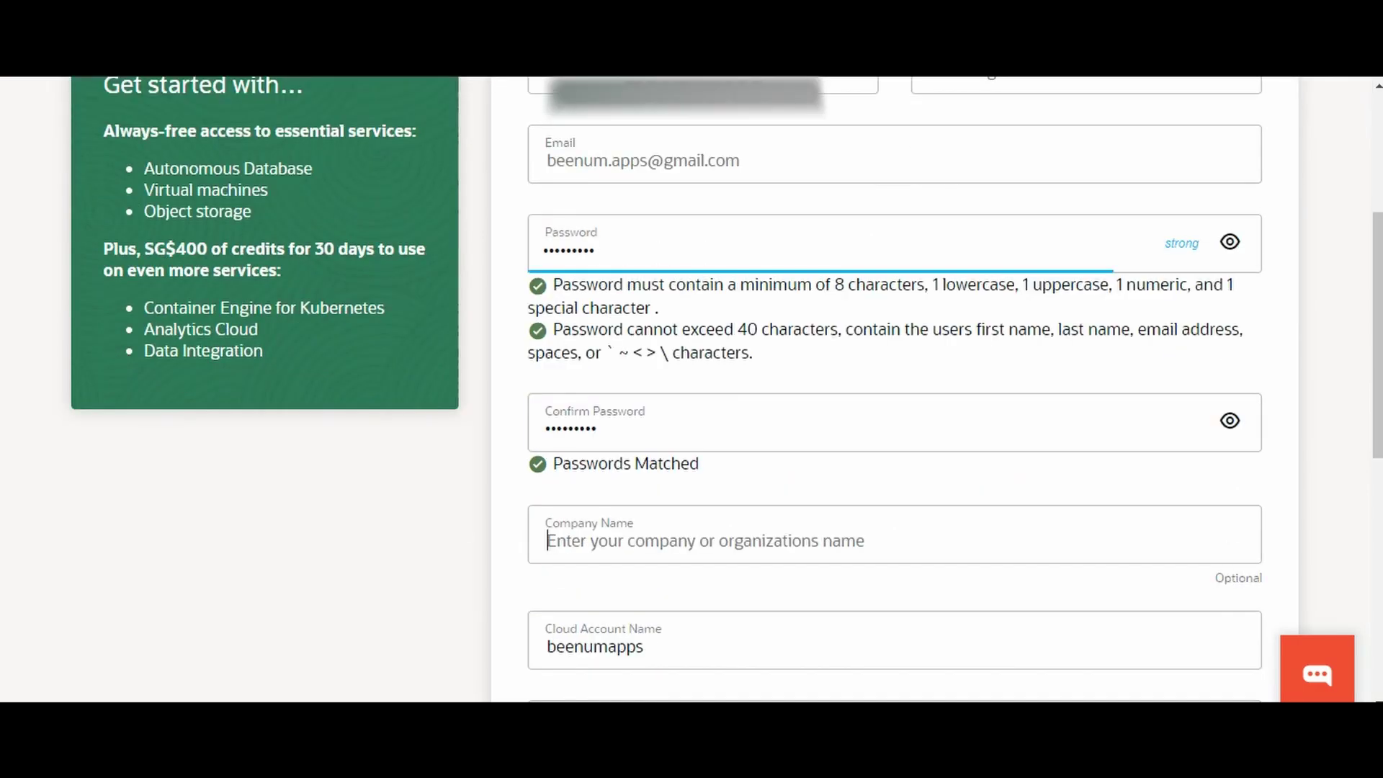
{"action": "scroll", "coordinate": [692, 389], "scroll_direction": "down", "scroll_amount": 1}
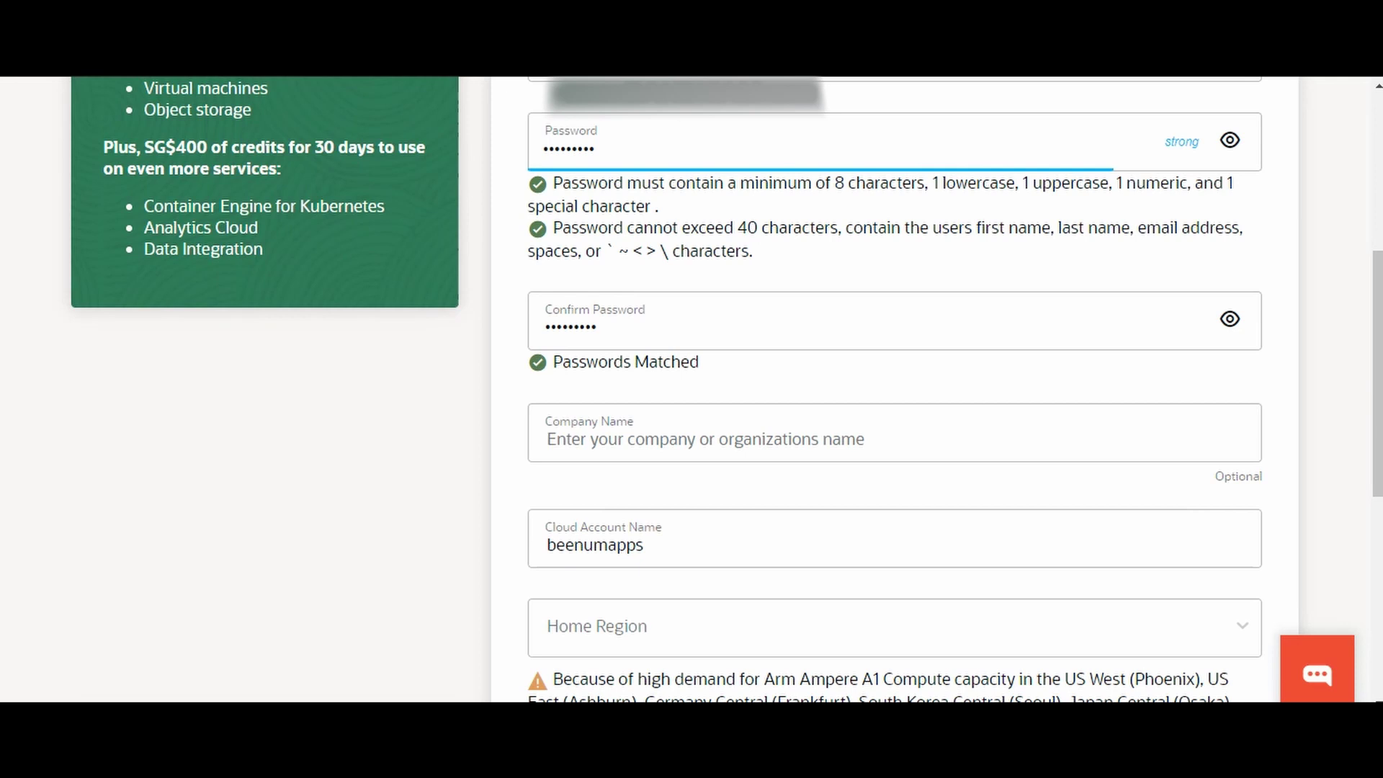
{"action": "type", "text": "Bee"}
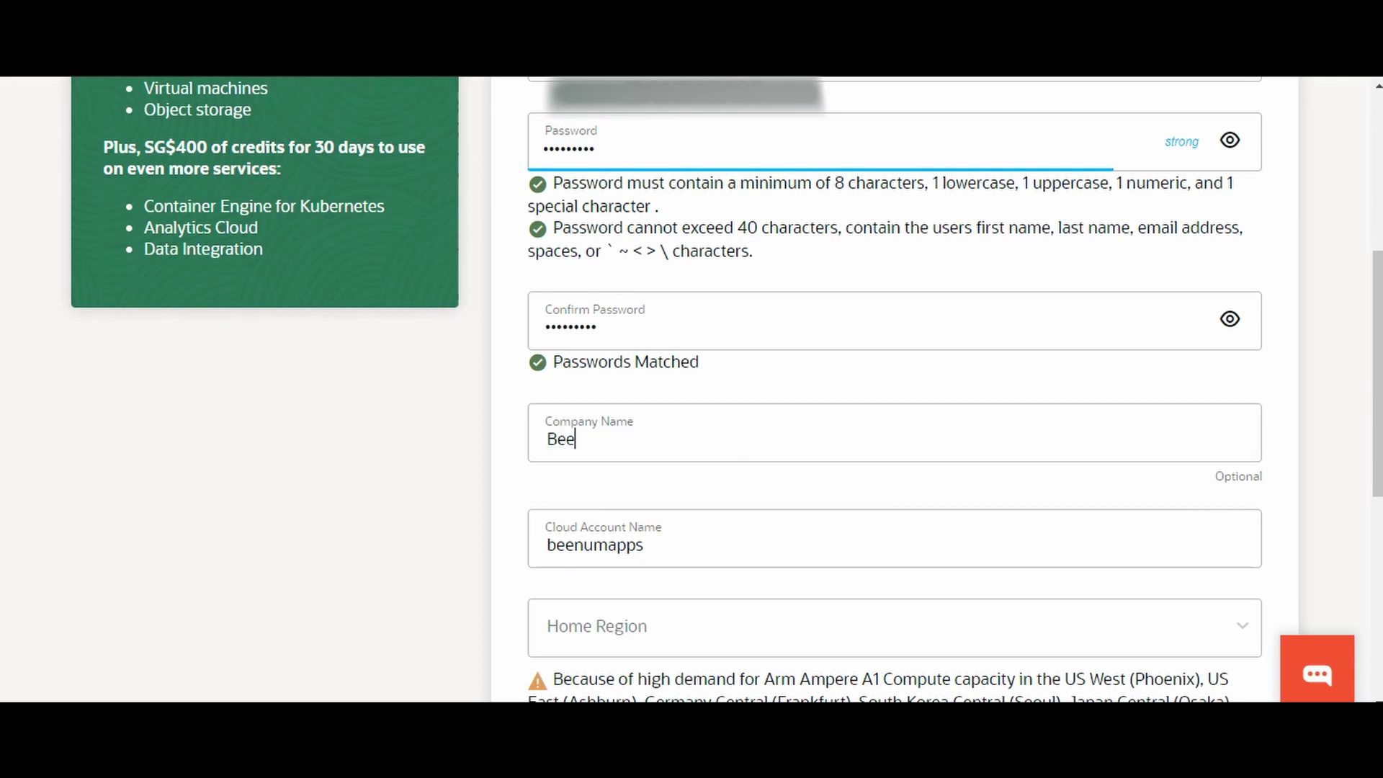
{"action": "type", "text": "Num Lea"}
{"action": "type", "text": "rning"}
{"action": "scroll", "coordinate": [692, 389], "scroll_direction": "down", "scroll_amount": 1}
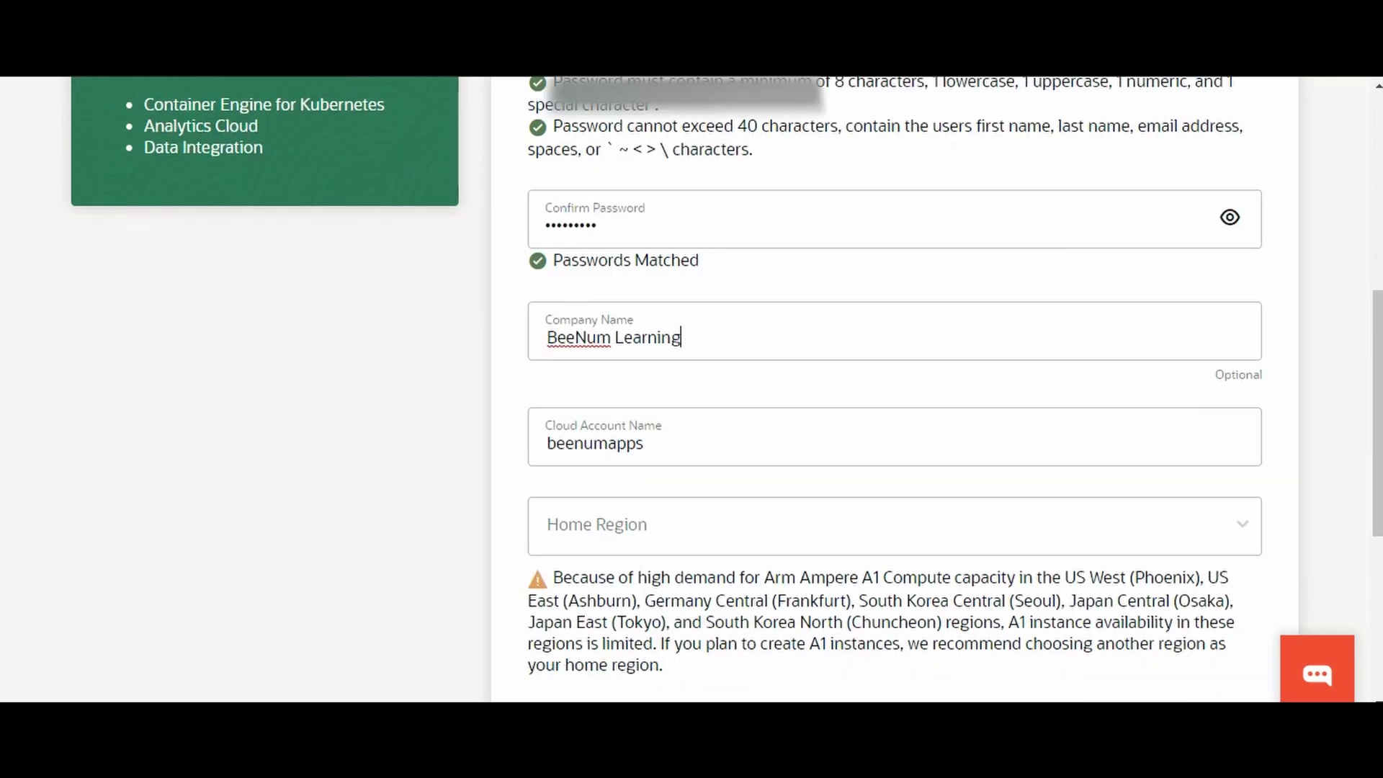
- Enter company 'BeeNum Learning' and change the account name's 'apps' ending to 'learning'
{"action": "key", "text": "Tab"}
{"action": "key", "text": "shift+Left"}
{"action": "key", "text": "shift+Left"}
{"action": "key", "text": "shift+Left"}
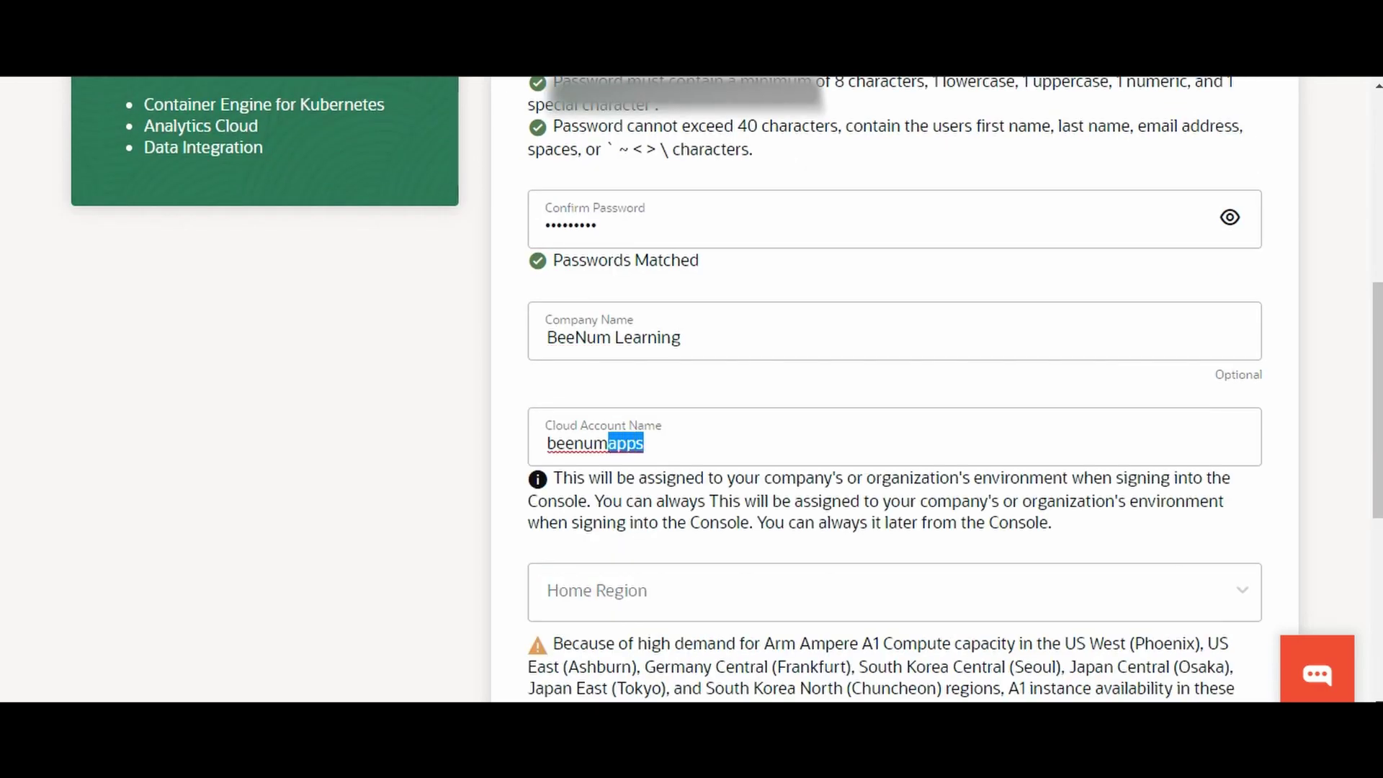
{"action": "key", "text": "BackSpace"}
{"action": "type", "text": "learning"}
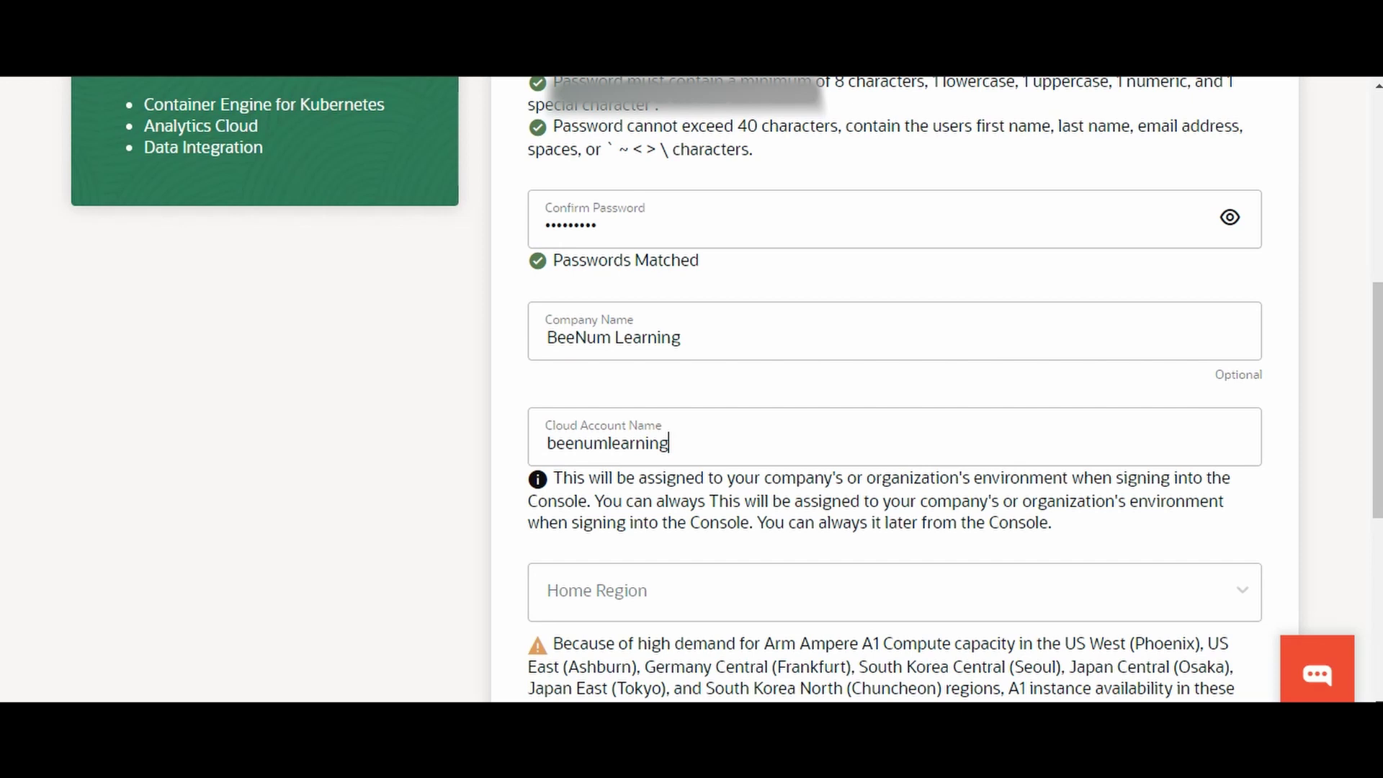
{"action": "key", "text": "ctrl+a"}
{"action": "key", "text": "Right"}
{"action": "scroll", "coordinate": [692, 395], "scroll_direction": "down", "scroll_amount": 1}
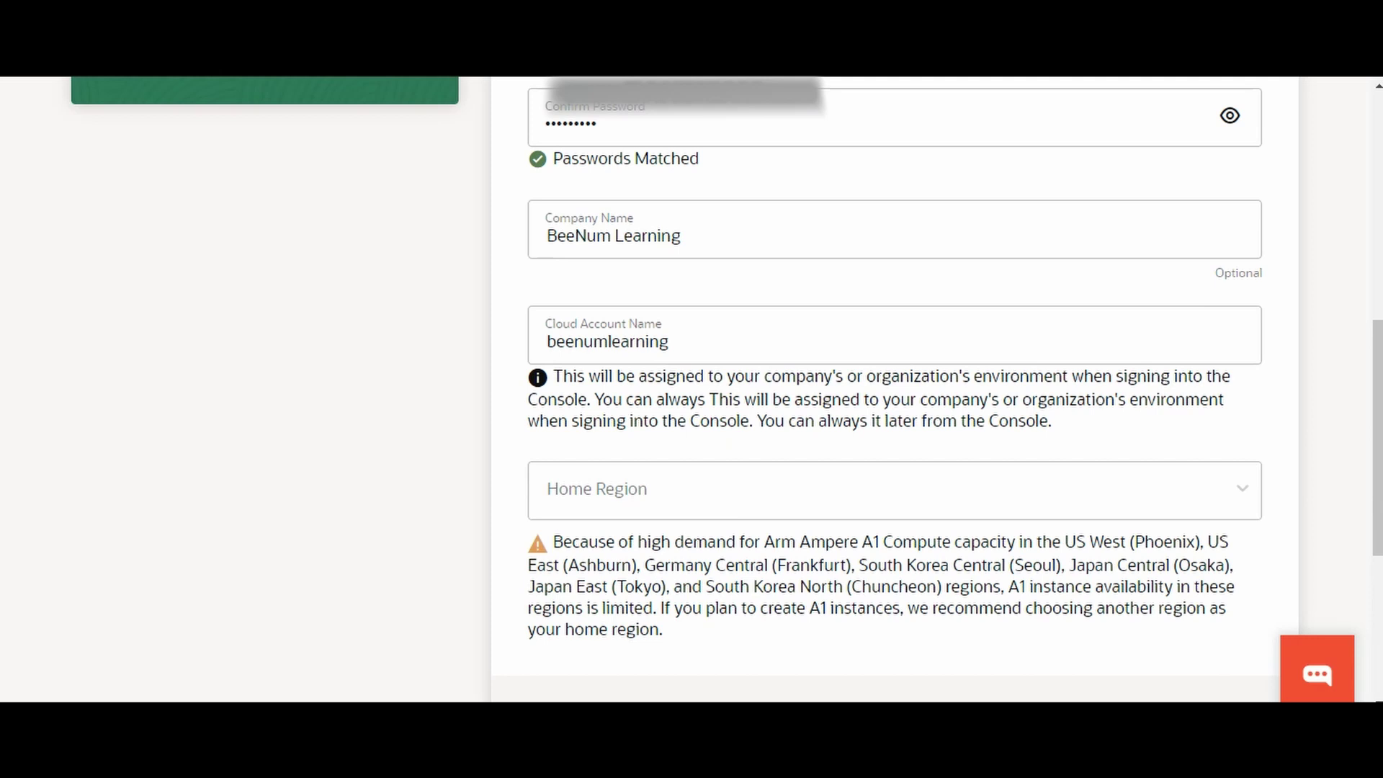
- Select India West (Mumbai) from the Home Region list
{"action": "left_click", "coordinate": [757, 489]}
{"action": "scroll", "coordinate": [895, 540], "scroll_direction": "down", "scroll_amount": 1}
{"action": "scroll", "coordinate": [895, 562], "scroll_direction": "down", "scroll_amount": 3}
{"action": "scroll", "coordinate": [895, 562], "scroll_direction": "up", "scroll_amount": 3}
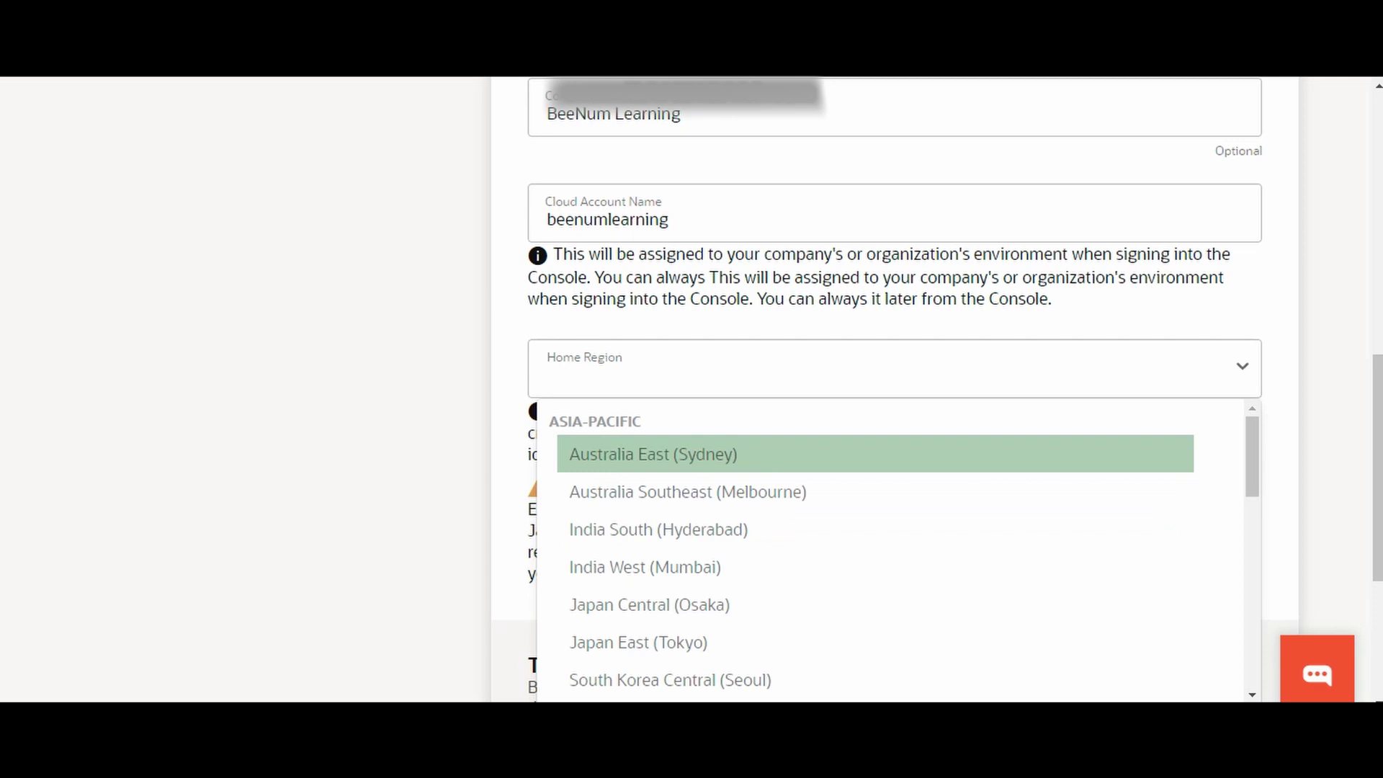
{"action": "key", "text": "Down"}
{"action": "key", "text": "Down"}
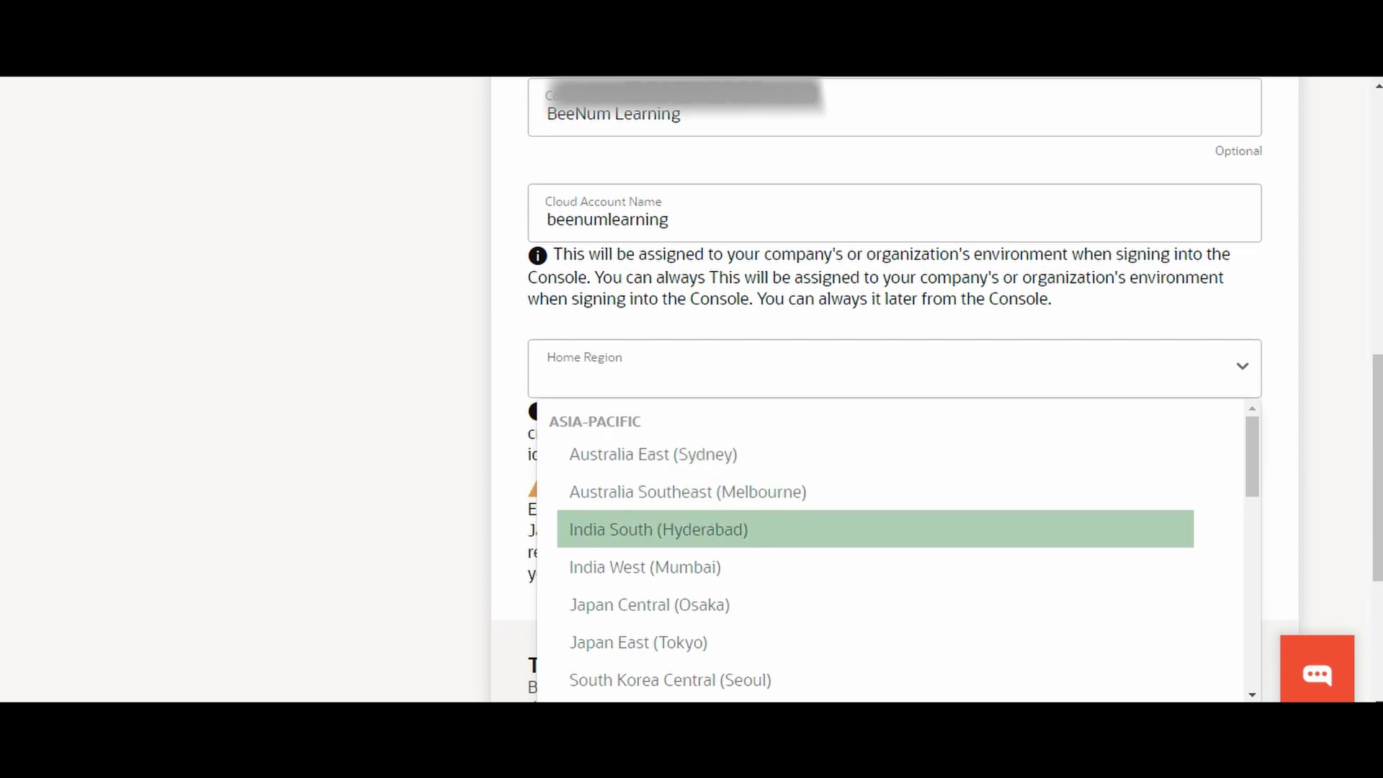
{"action": "key", "text": "Down"}
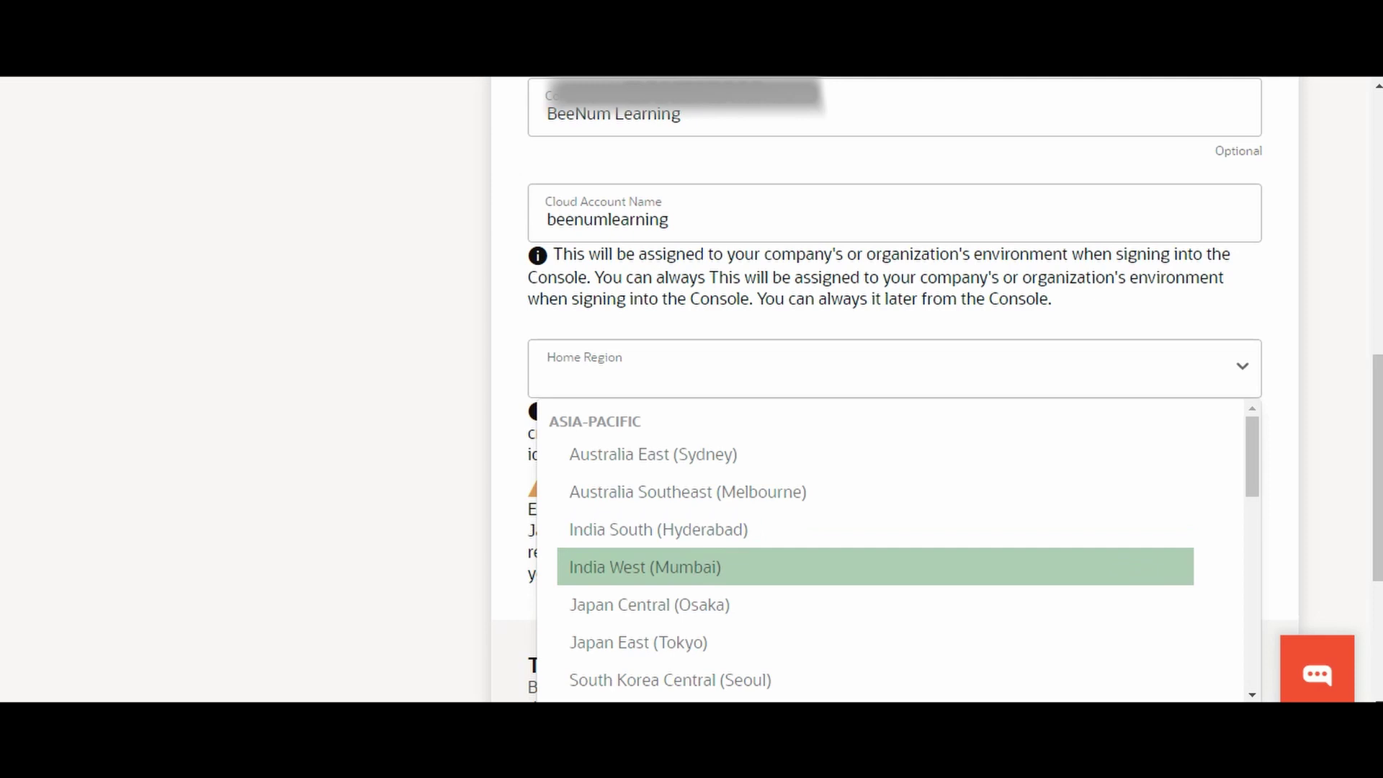
{"action": "key", "text": "Return"}
{"action": "scroll", "coordinate": [895, 385], "scroll_direction": "down", "scroll_amount": 1}
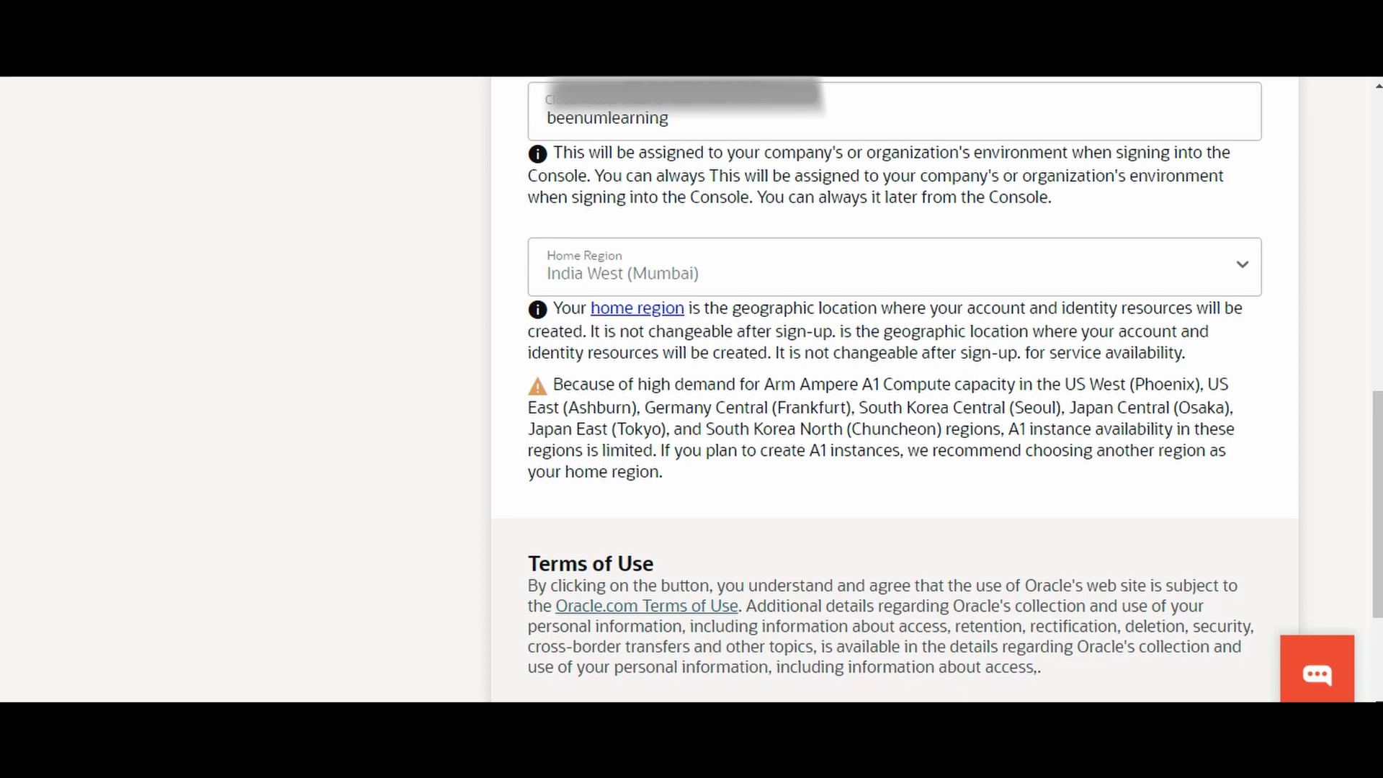
{"action": "scroll", "coordinate": [894, 390], "scroll_direction": "down", "scroll_amount": 2}
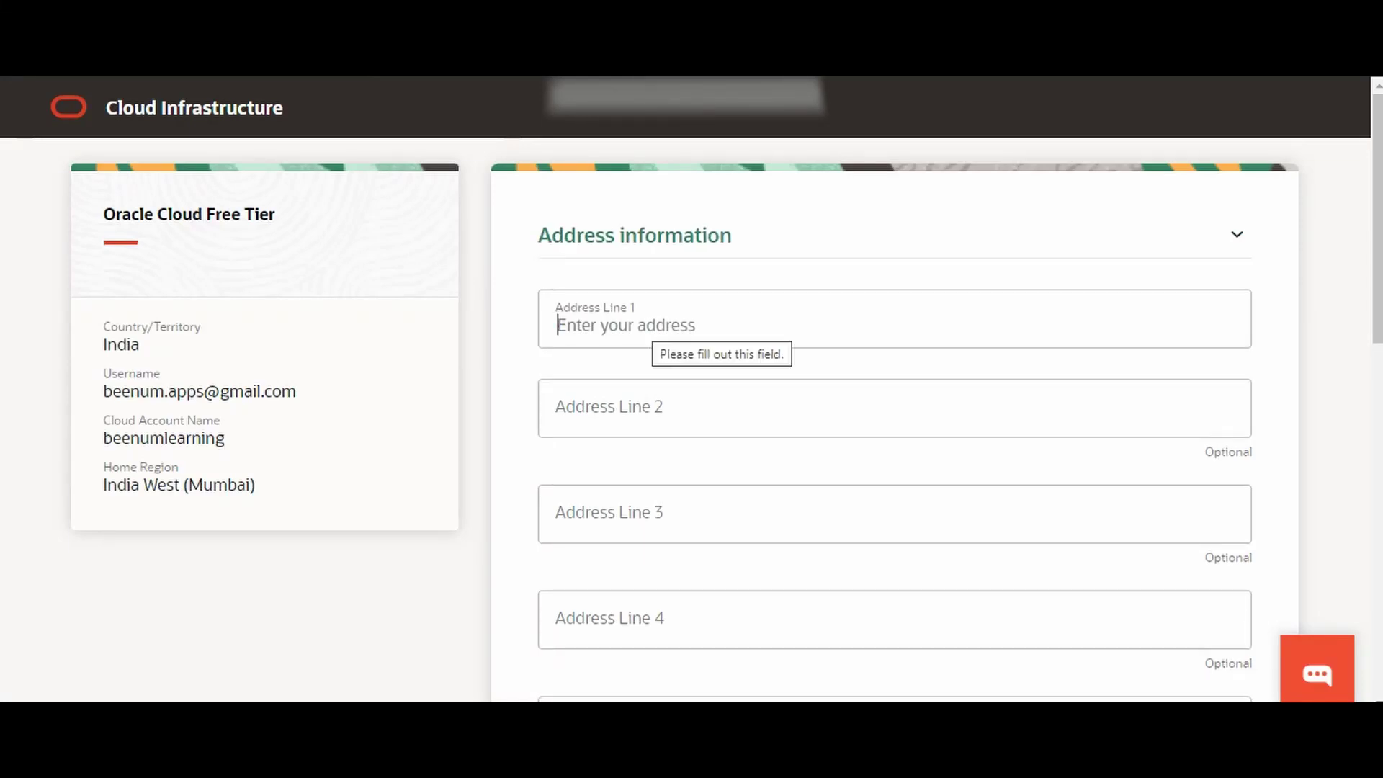
{"action": "scroll", "coordinate": [692, 432], "scroll_direction": "down", "scroll_amount": 1}
{"action": "scroll", "coordinate": [691, 432], "scroll_direction": "down", "scroll_amount": 2}
{"action": "scroll", "coordinate": [692, 433], "scroll_direction": "up", "scroll_amount": 3}
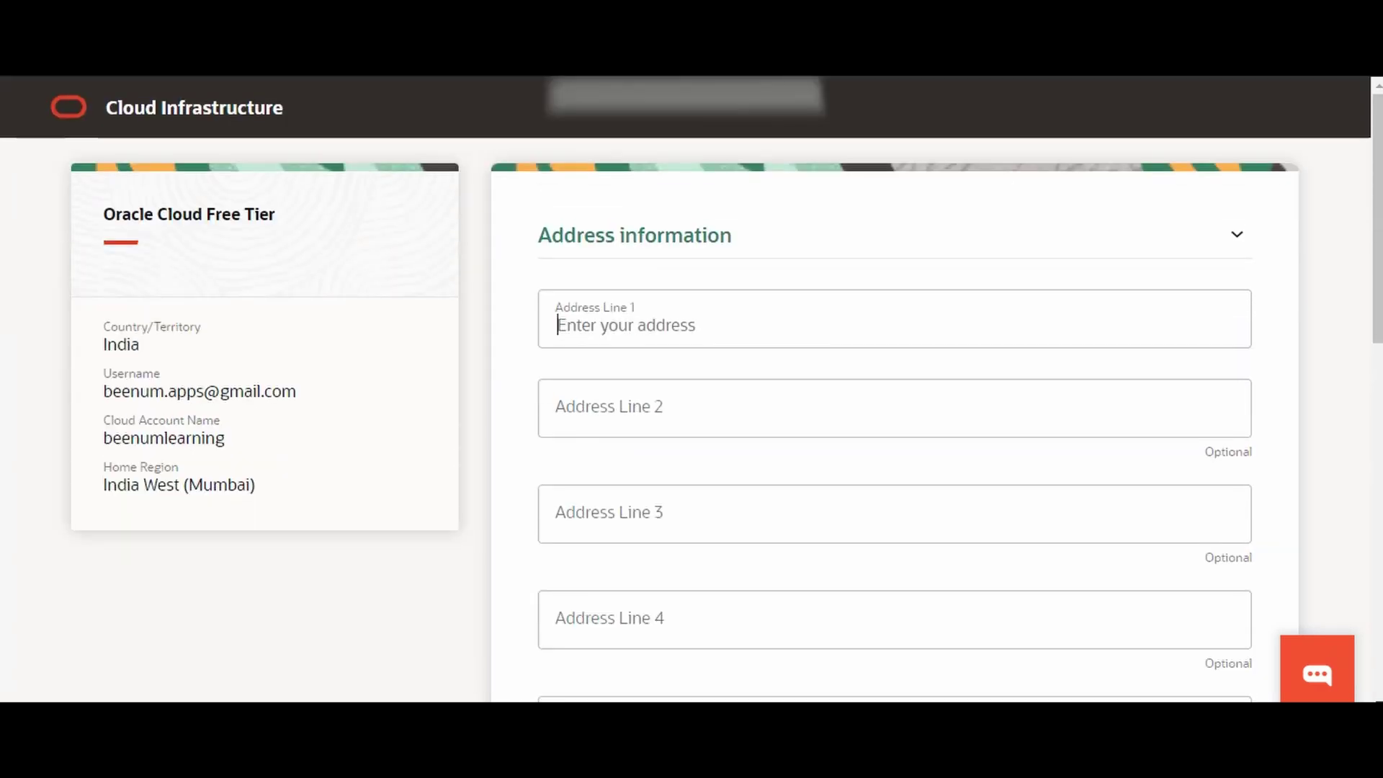
{"action": "type", "text": "Banga"}
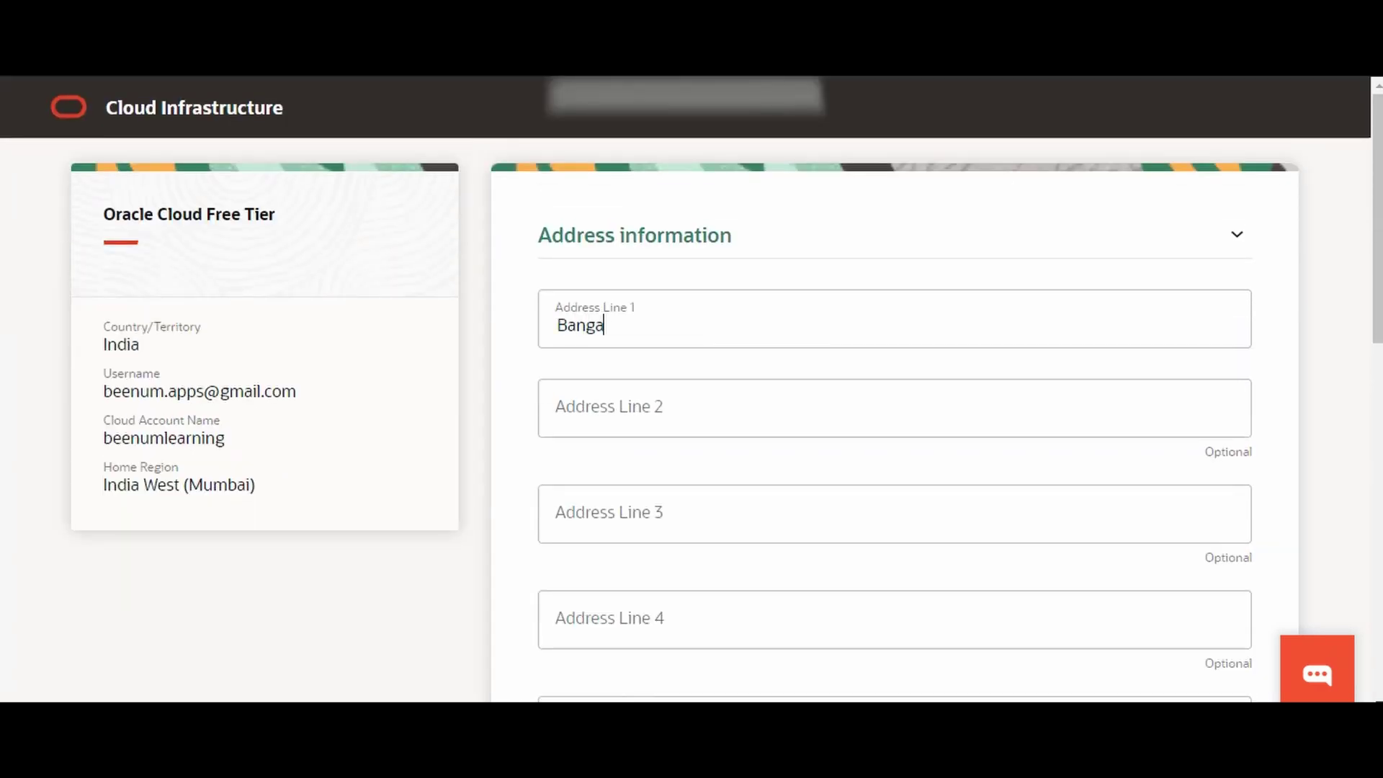
{"action": "type", "text": "lore"}
{"action": "scroll", "coordinate": [691, 433], "scroll_direction": "down", "scroll_amount": 4}
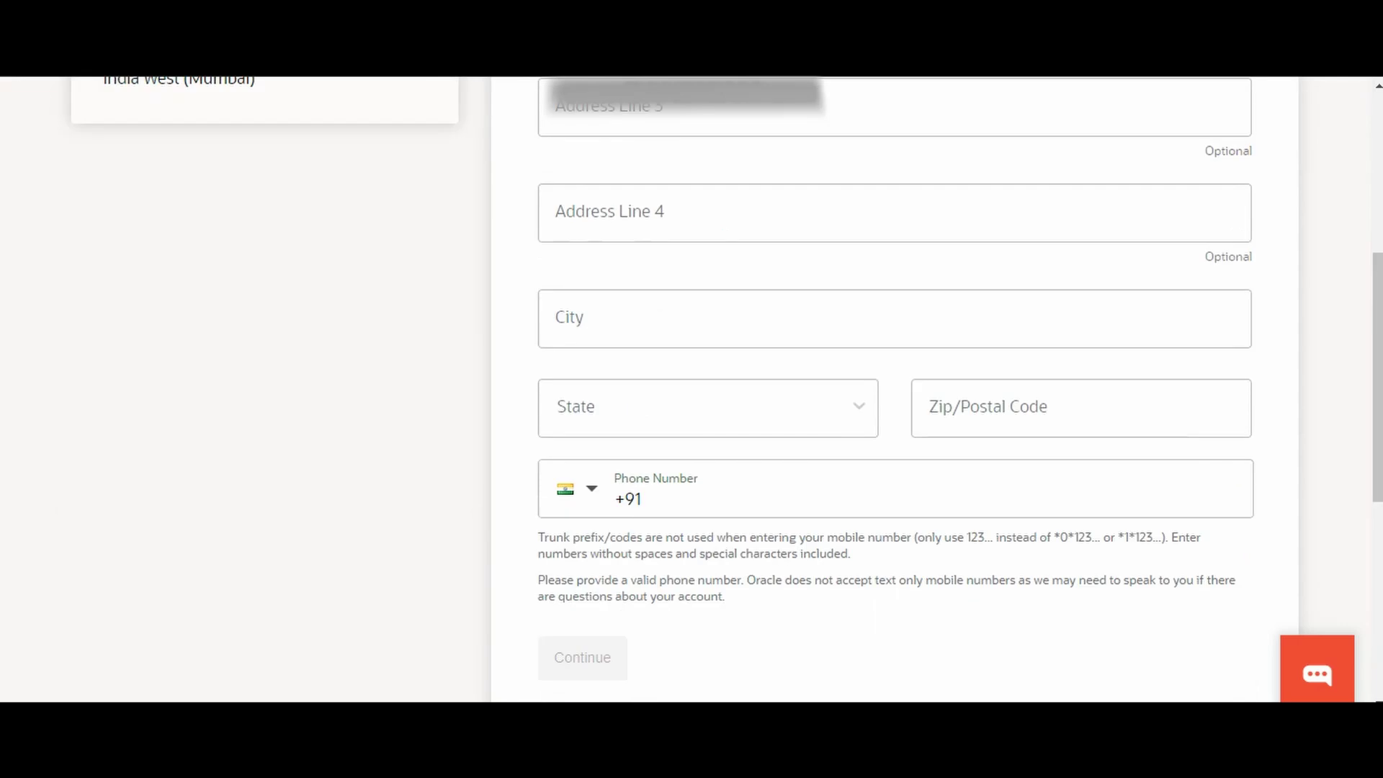
- Enter the city Bangalore and select KARNATAKA as the state
{"action": "left_click", "coordinate": [895, 319]}
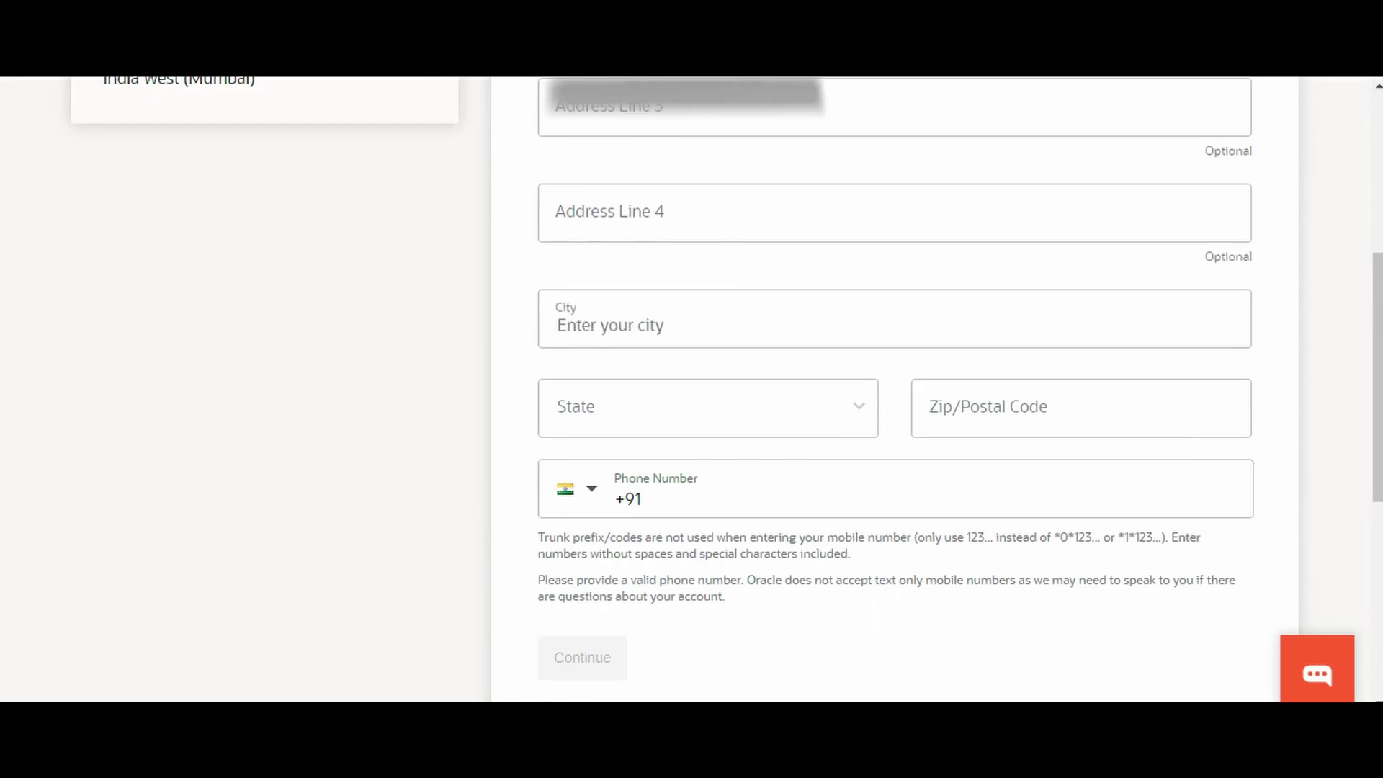
{"action": "type", "text": "Bangalore"}
{"action": "key", "text": "Tab"}
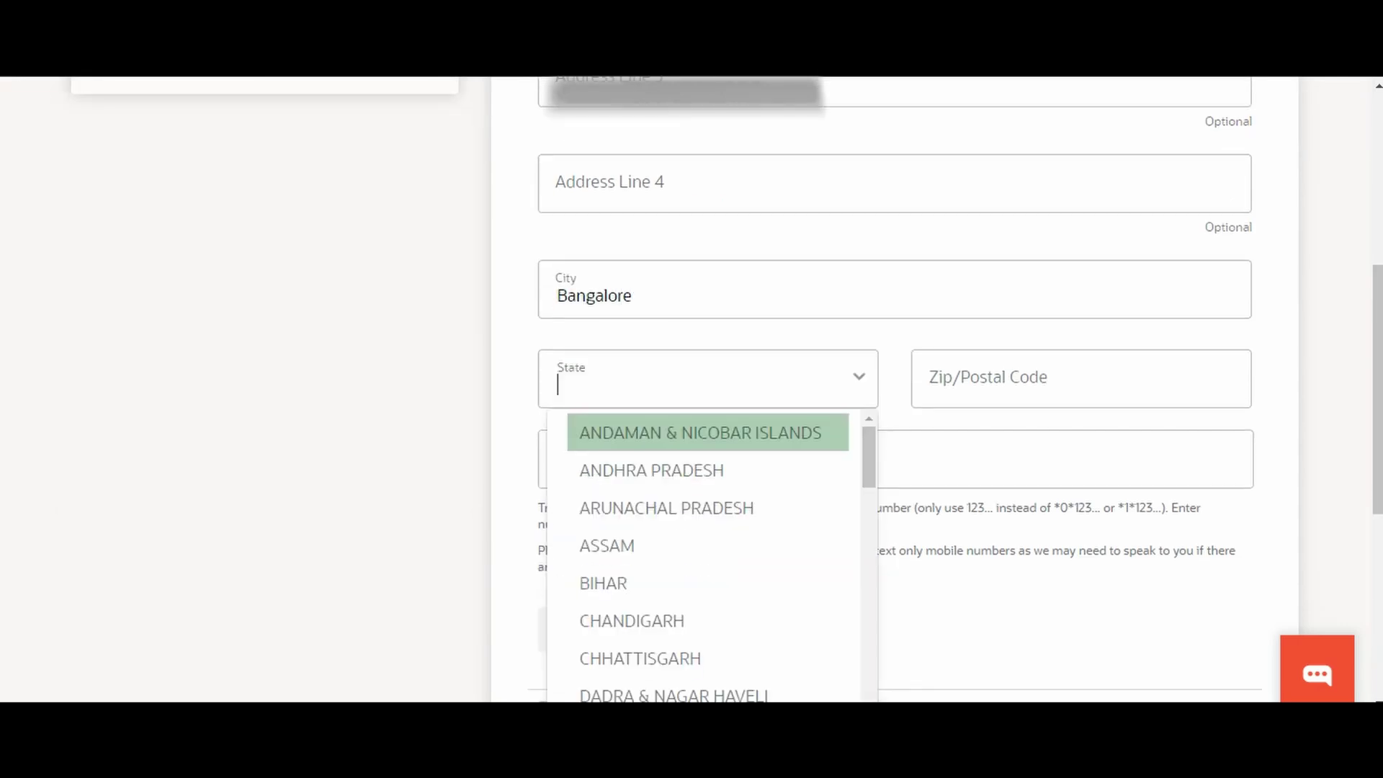
{"action": "type", "text": "karnata"}
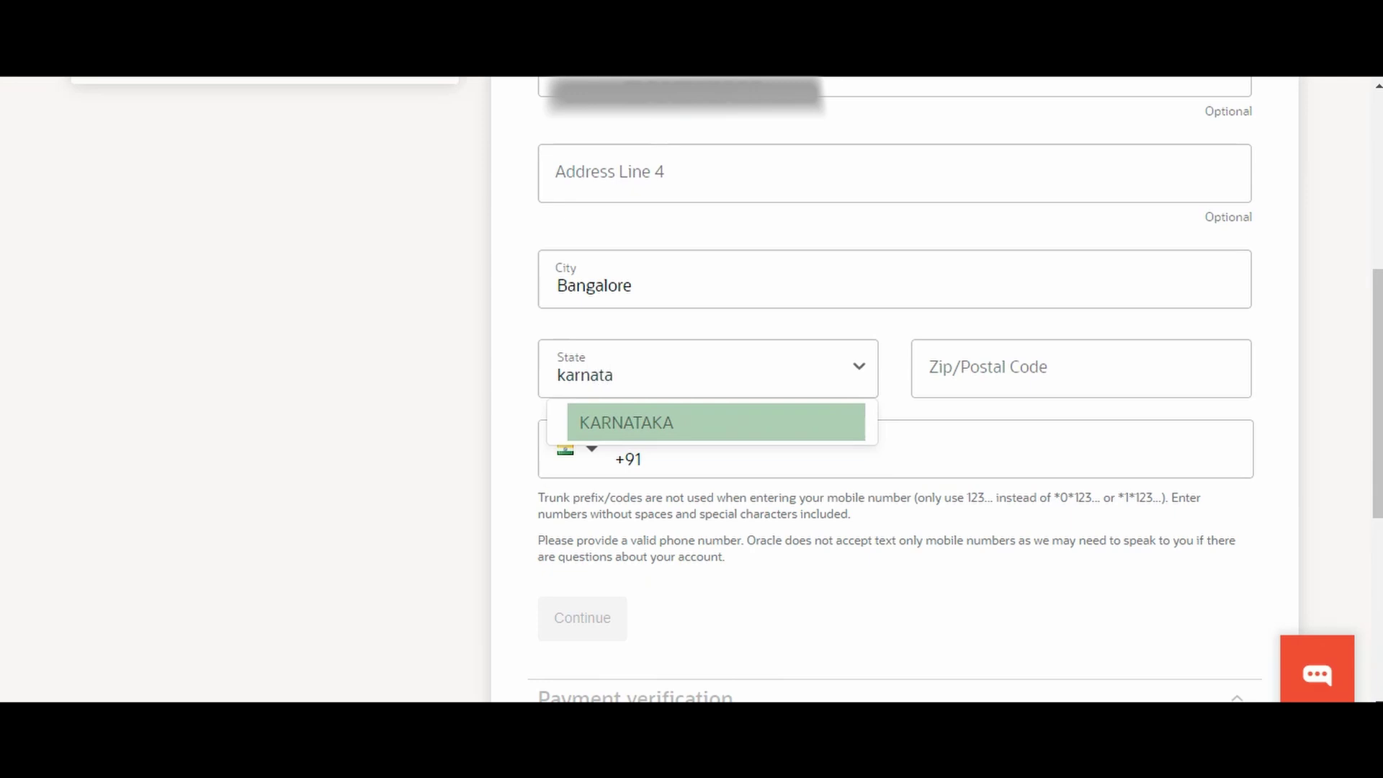
{"action": "key", "text": "Down"}
{"action": "key", "text": "Return"}
{"action": "key", "text": "Tab"}
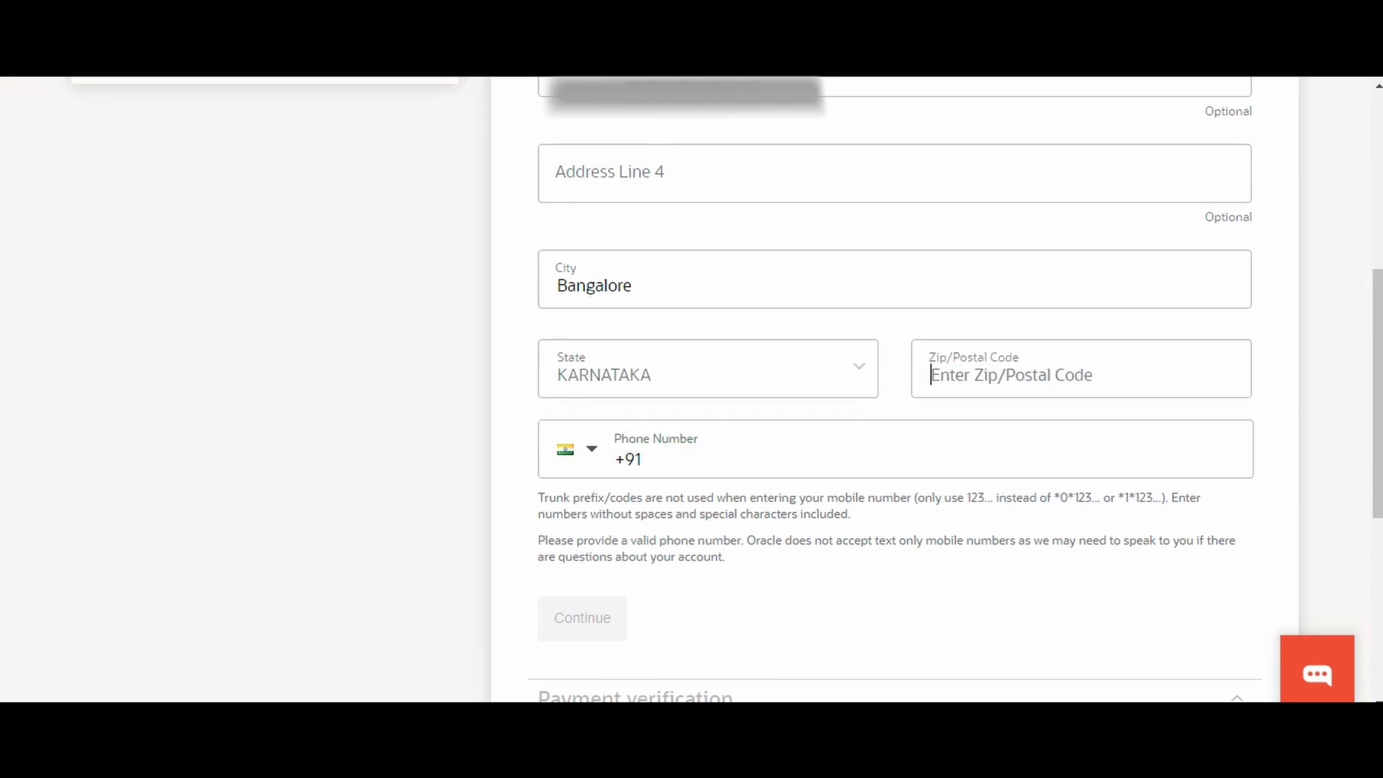
{"action": "type", "text": "574227"}
- Enter postal code 575001 and the phone number, then submit the address
{"action": "key", "text": "BackSpace"}
{"action": "key", "text": "BackSpace"}
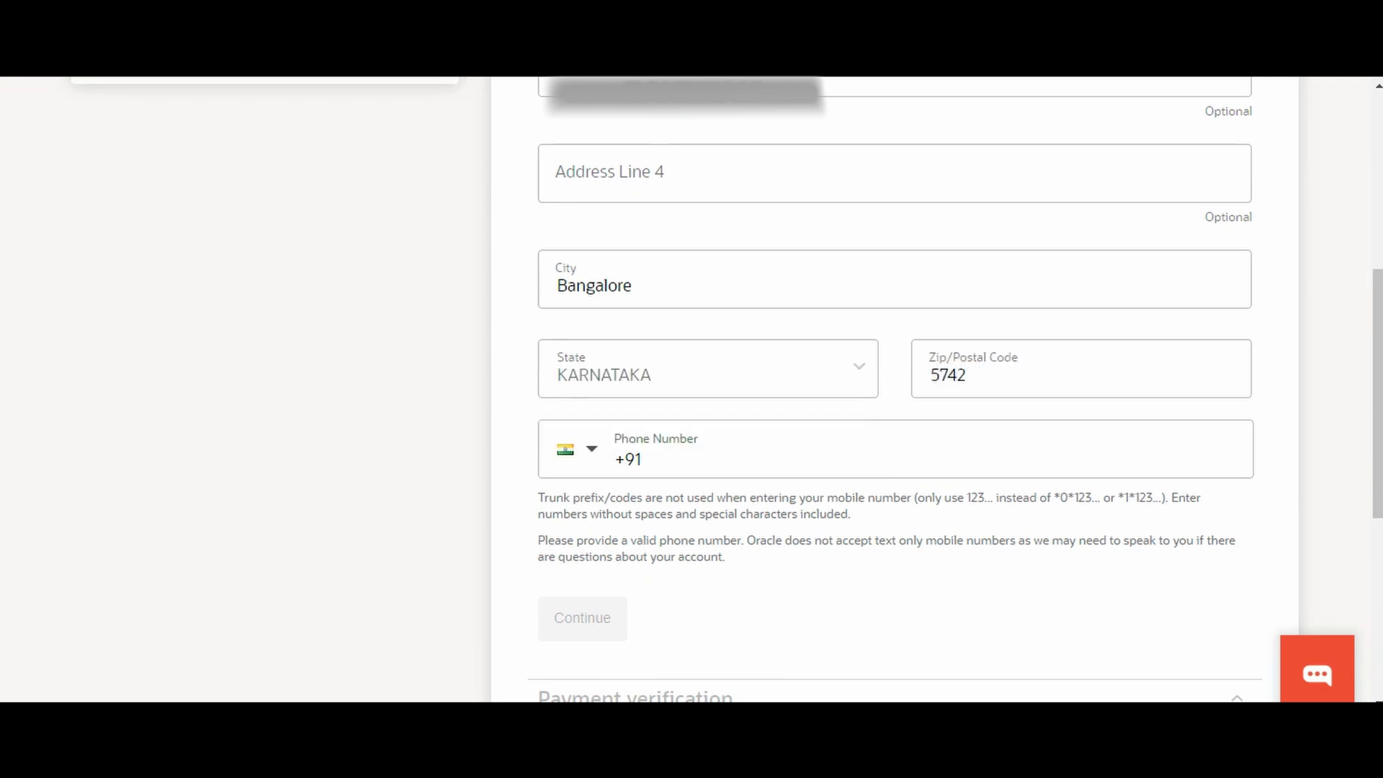
{"action": "key", "text": "BackSpace"}
{"action": "key", "text": "BackSpace"}
{"action": "type", "text": "50"}
{"action": "type", "text": "01"}
{"action": "scroll", "coordinate": [692, 389], "scroll_direction": "up", "scroll_amount": 4}
{"action": "scroll", "coordinate": [692, 390], "scroll_direction": "down", "scroll_amount": 4}
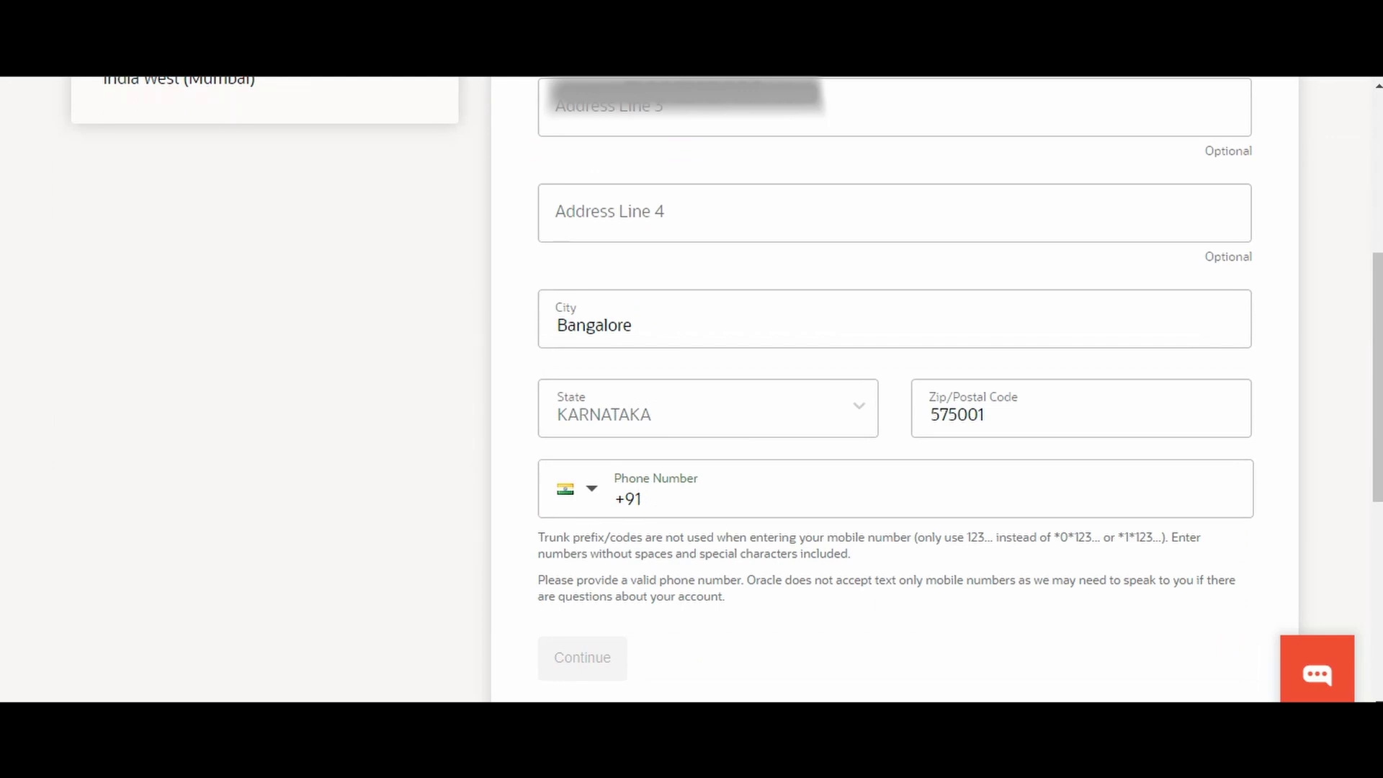
{"action": "key", "text": "ctrl+v"}
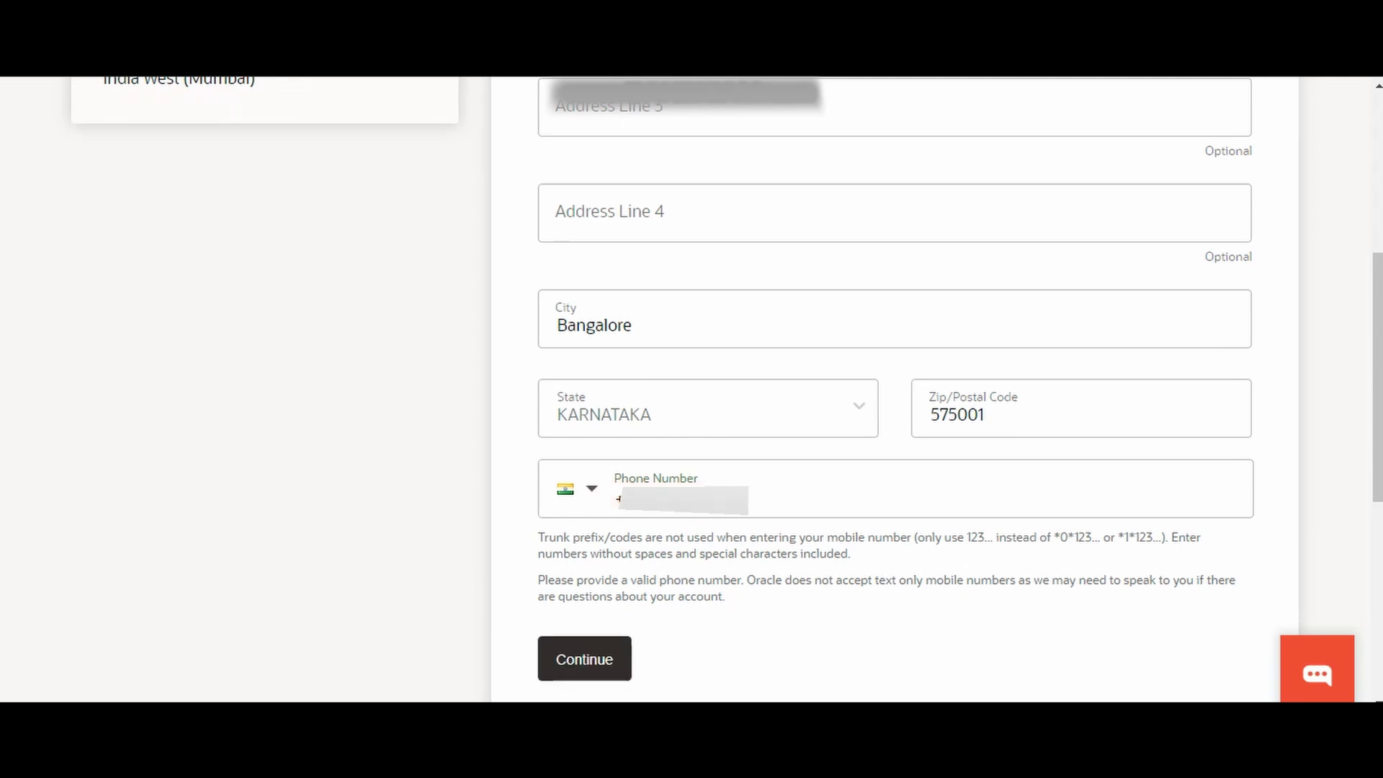
{"action": "key", "text": "Return"}
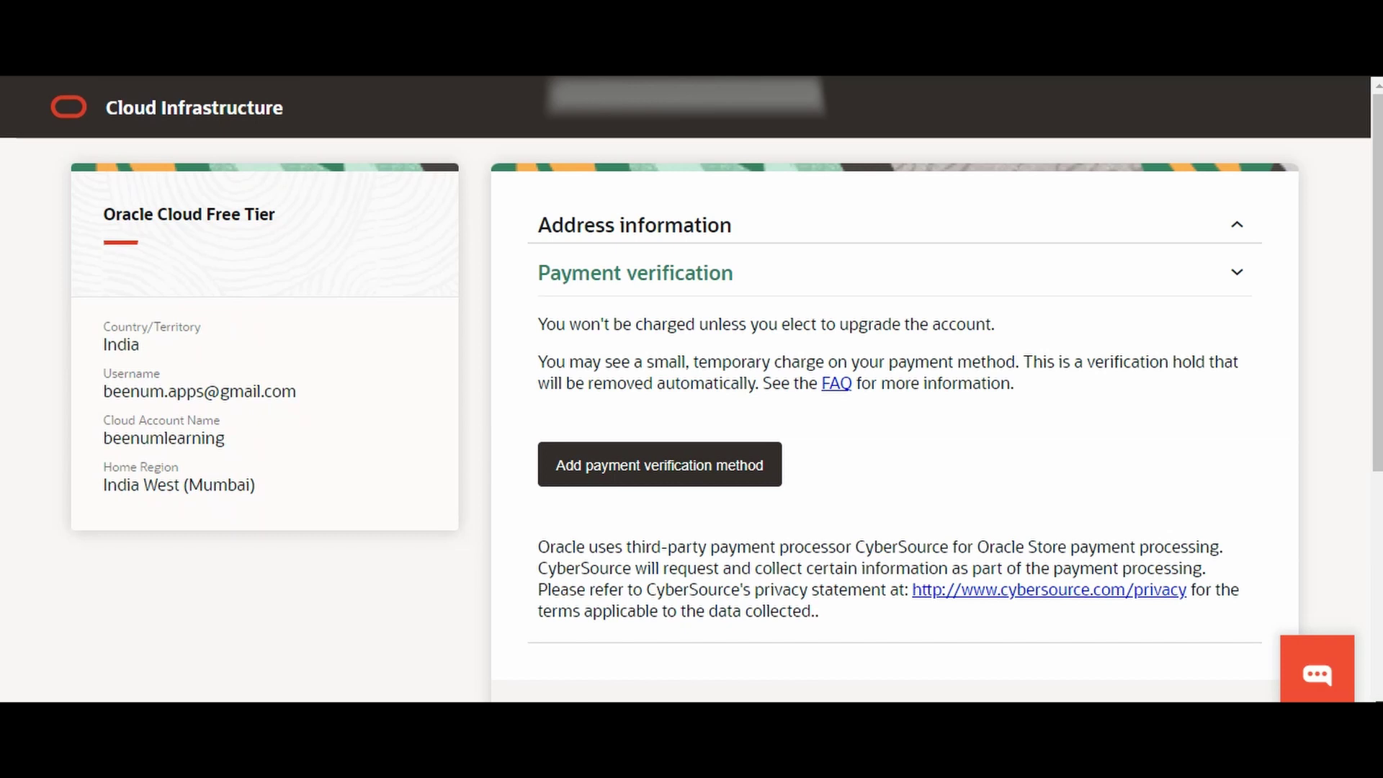
{"action": "key", "text": "Return"}
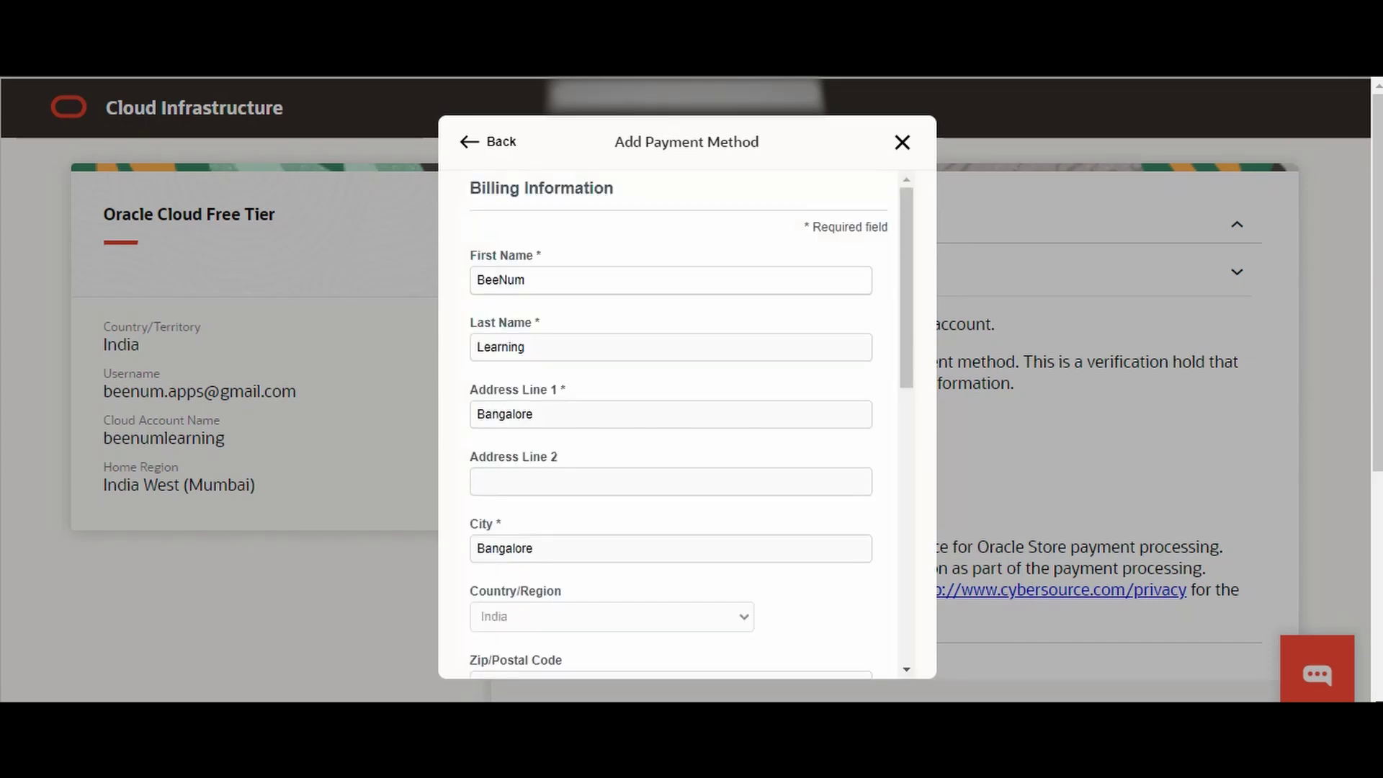
{"action": "scroll", "coordinate": [670, 433], "scroll_direction": "down", "scroll_amount": 2}
{"action": "scroll", "coordinate": [670, 432], "scroll_direction": "down", "scroll_amount": 3}
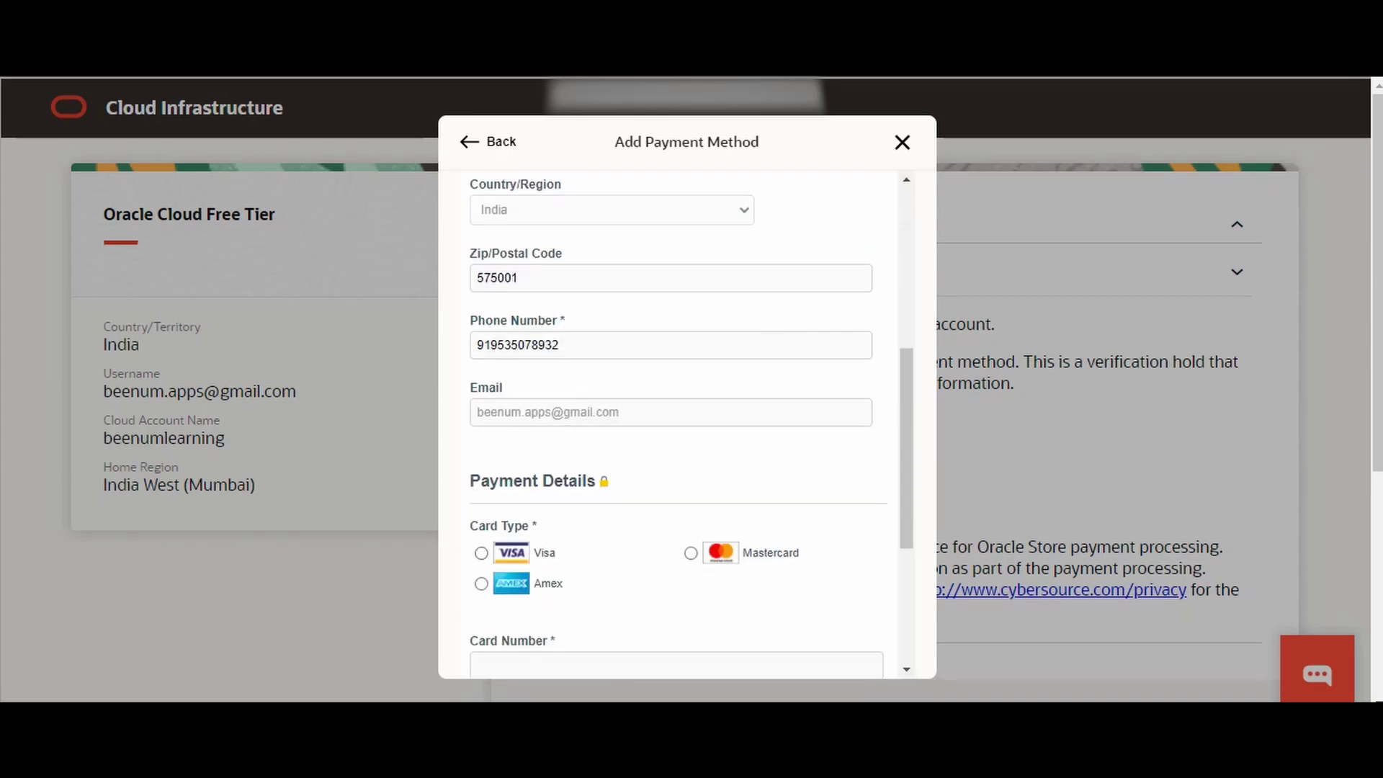
{"action": "scroll", "coordinate": [671, 433], "scroll_direction": "down", "scroll_amount": 2}
{"action": "scroll", "coordinate": [670, 433], "scroll_direction": "down", "scroll_amount": 1}
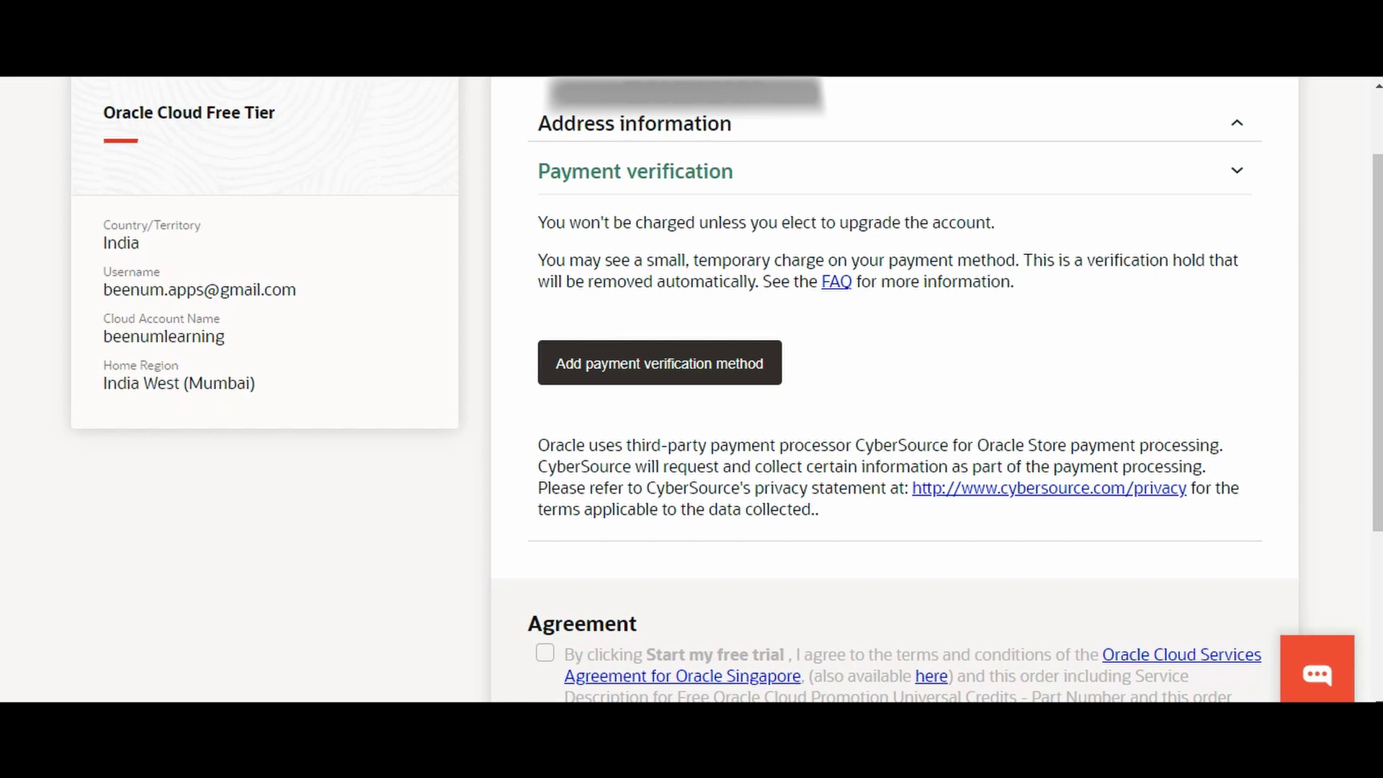
{"action": "scroll", "coordinate": [692, 389], "scroll_direction": "down", "scroll_amount": 3}
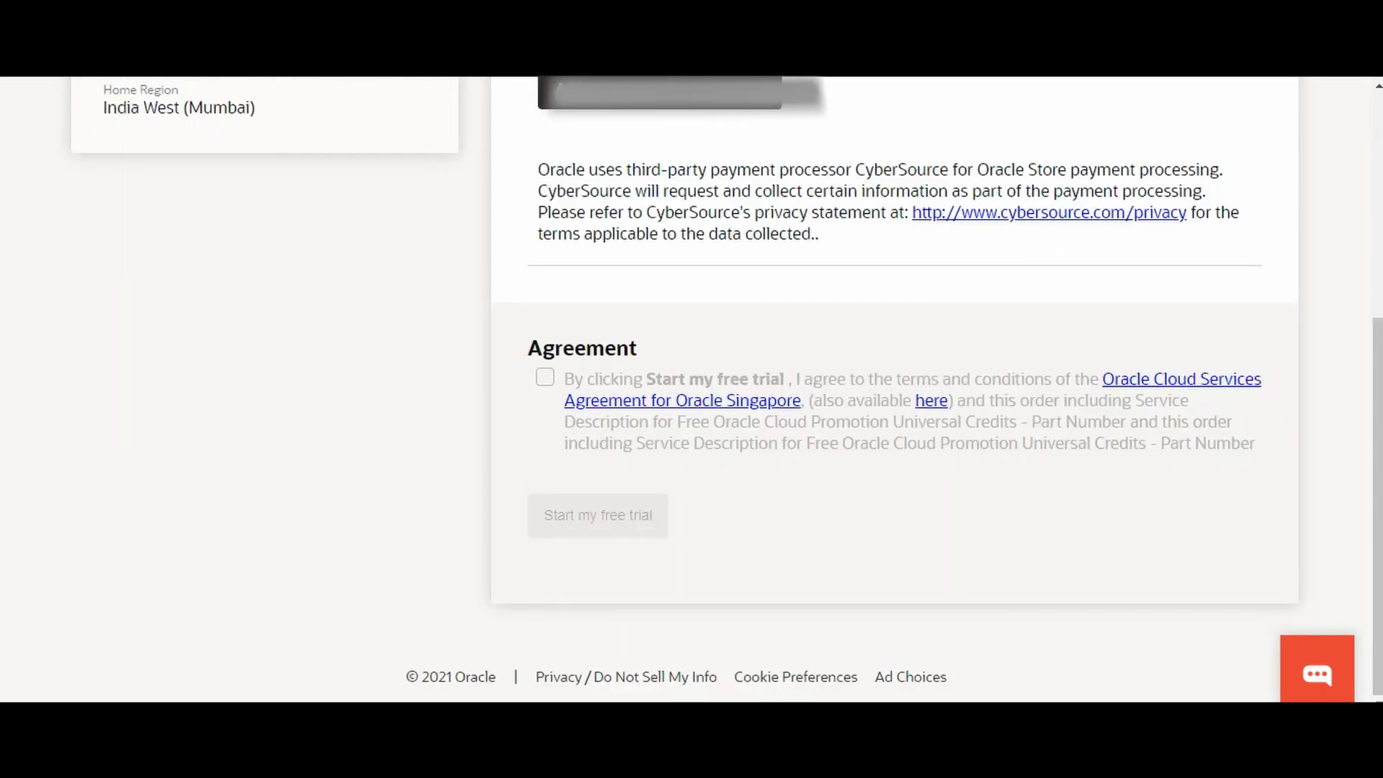
{"action": "scroll", "coordinate": [692, 389], "scroll_direction": "up", "scroll_amount": 4}
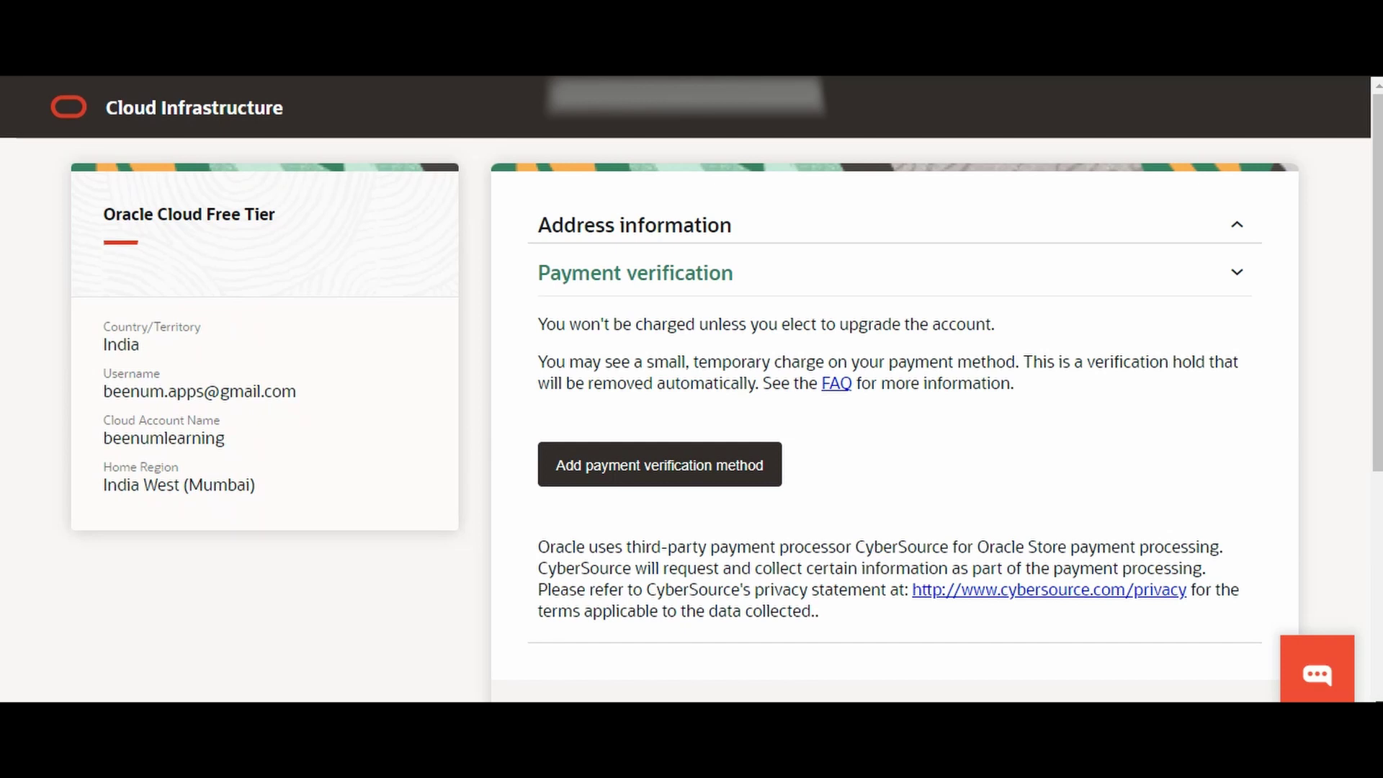
{"action": "left_click", "coordinate": [659, 465]}
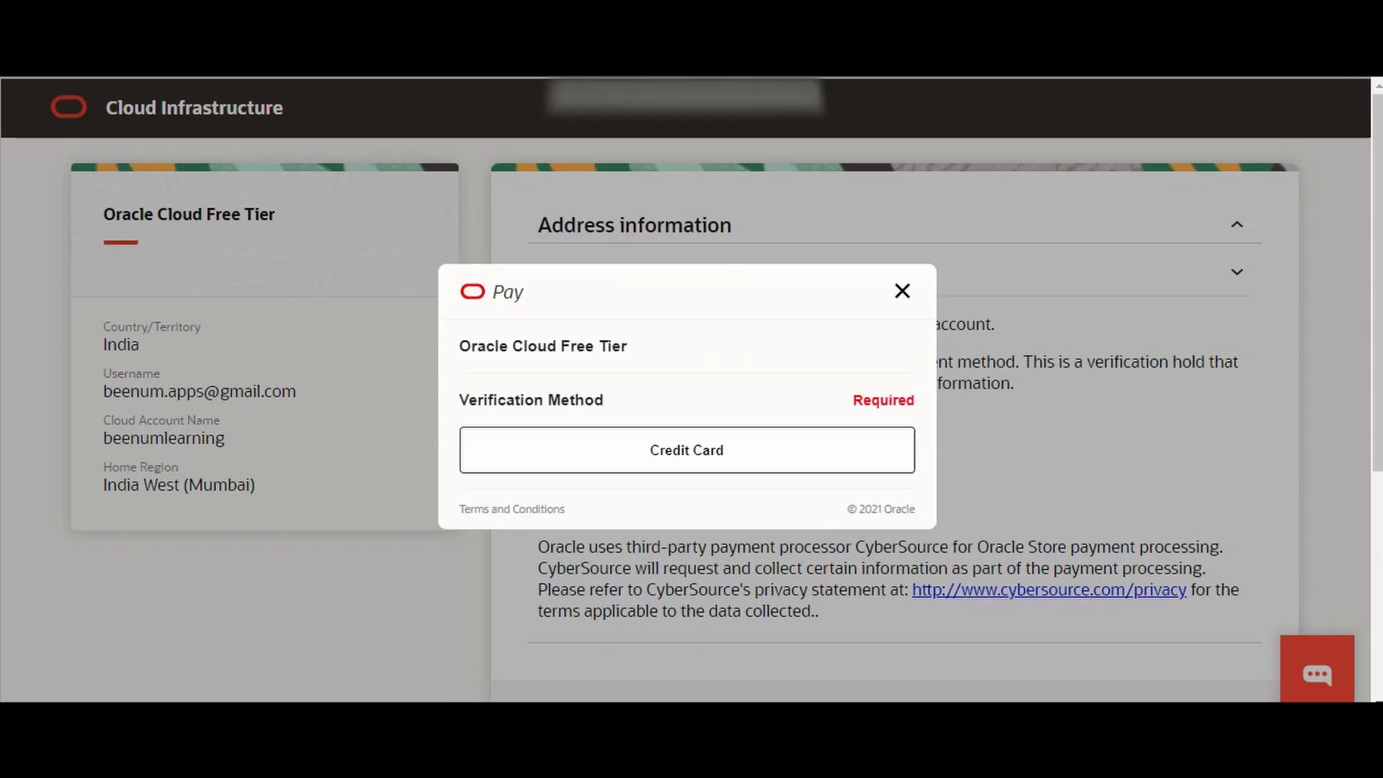
{"action": "left_click", "coordinate": [686, 450]}
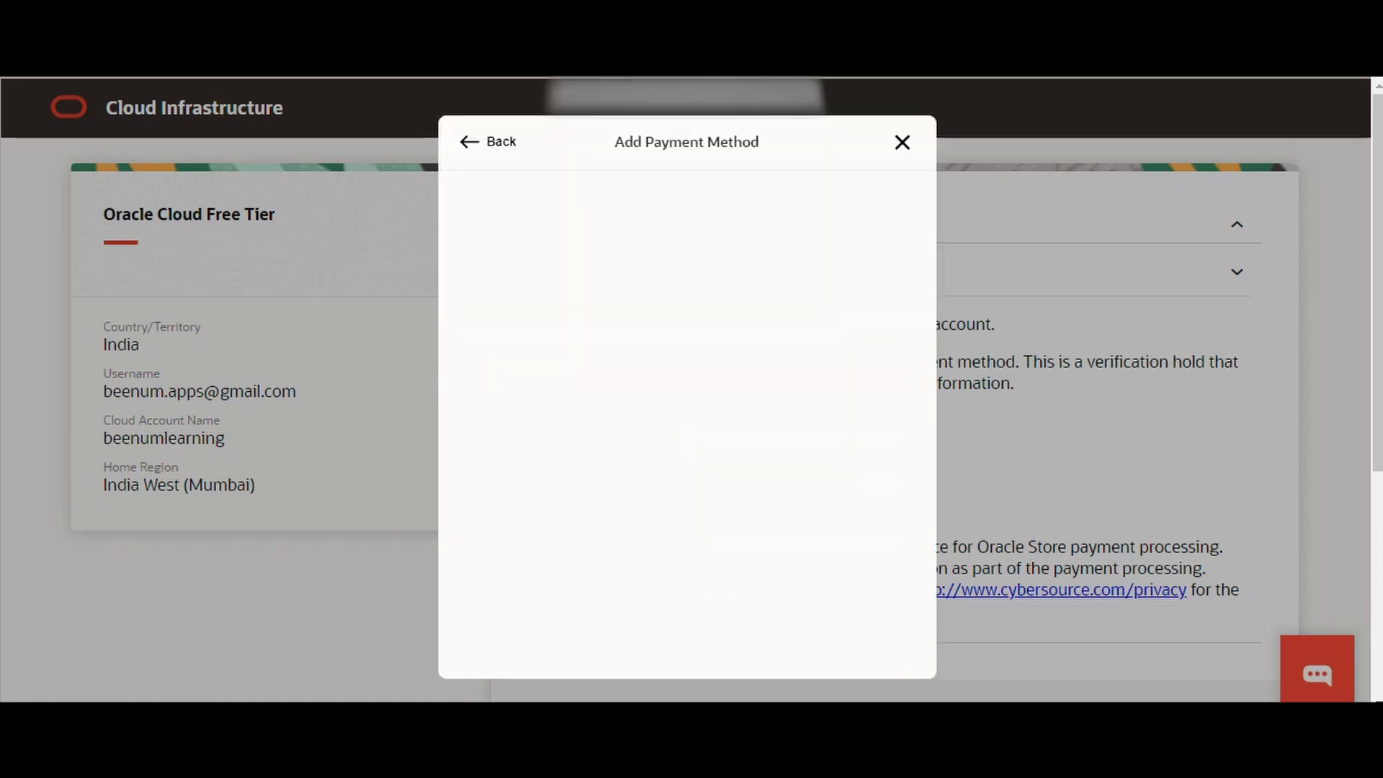
{"action": "scroll", "coordinate": [670, 422], "scroll_direction": "down", "scroll_amount": 2}
{"action": "scroll", "coordinate": [669, 422], "scroll_direction": "down", "scroll_amount": 2}
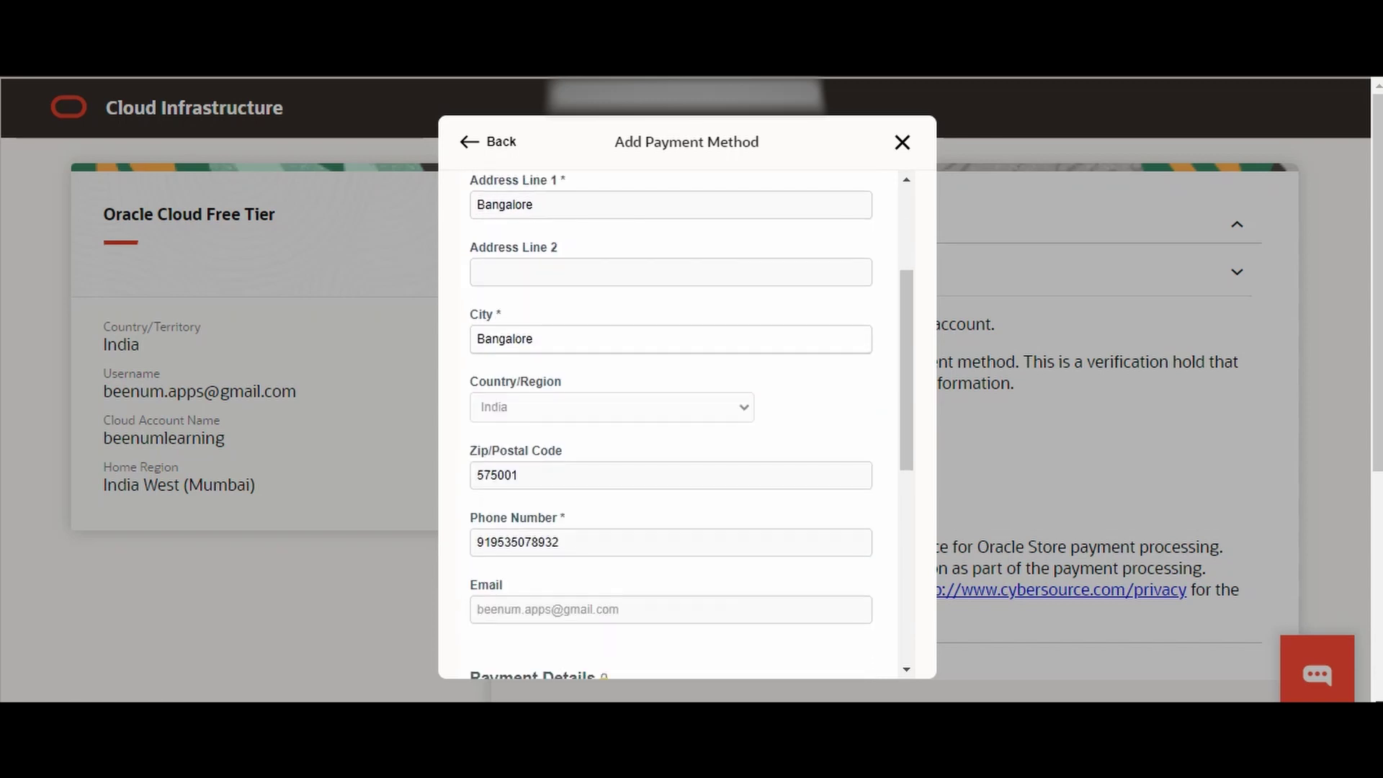
{"action": "scroll", "coordinate": [682, 421], "scroll_direction": "down", "scroll_amount": 2}
{"action": "scroll", "coordinate": [681, 421], "scroll_direction": "down", "scroll_amount": 2}
{"action": "scroll", "coordinate": [681, 422], "scroll_direction": "down", "scroll_amount": 2}
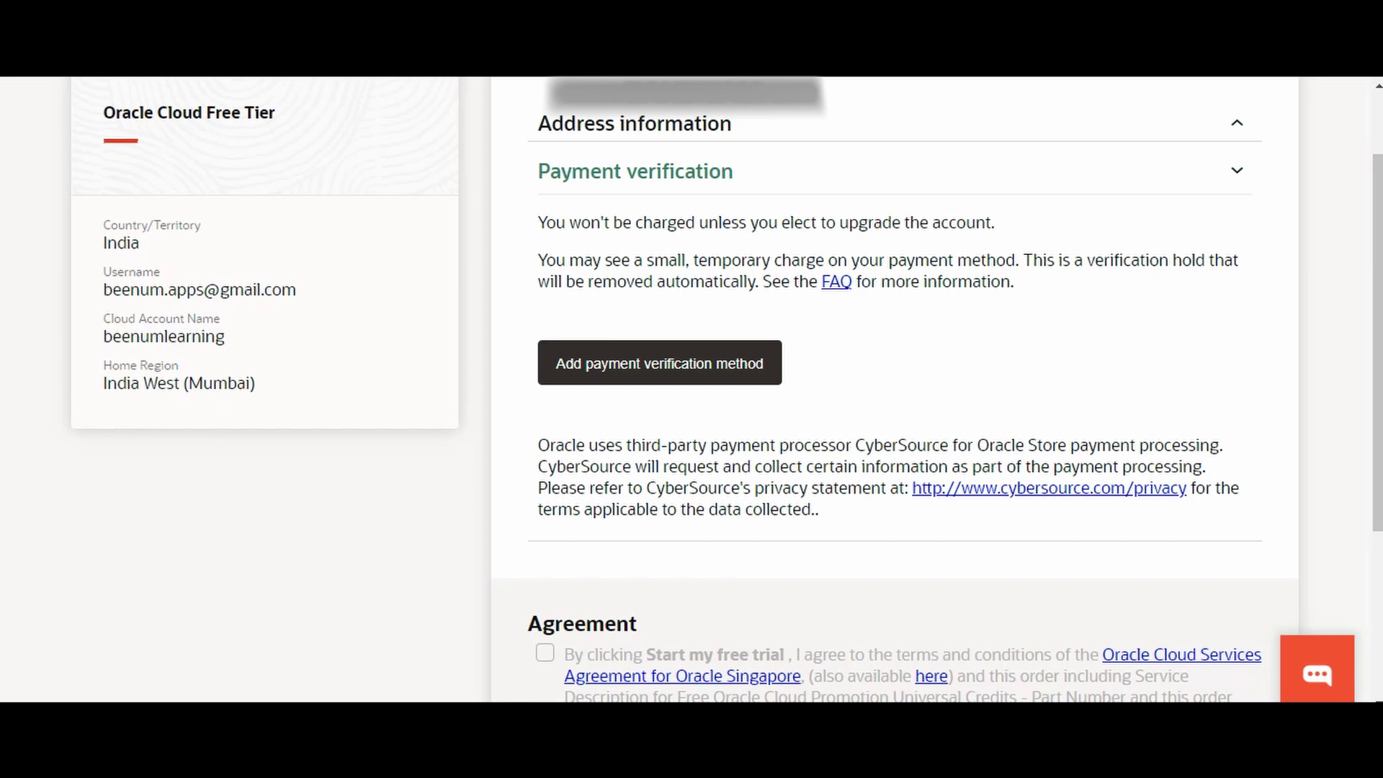
{"action": "scroll", "coordinate": [692, 389], "scroll_direction": "down", "scroll_amount": 2}
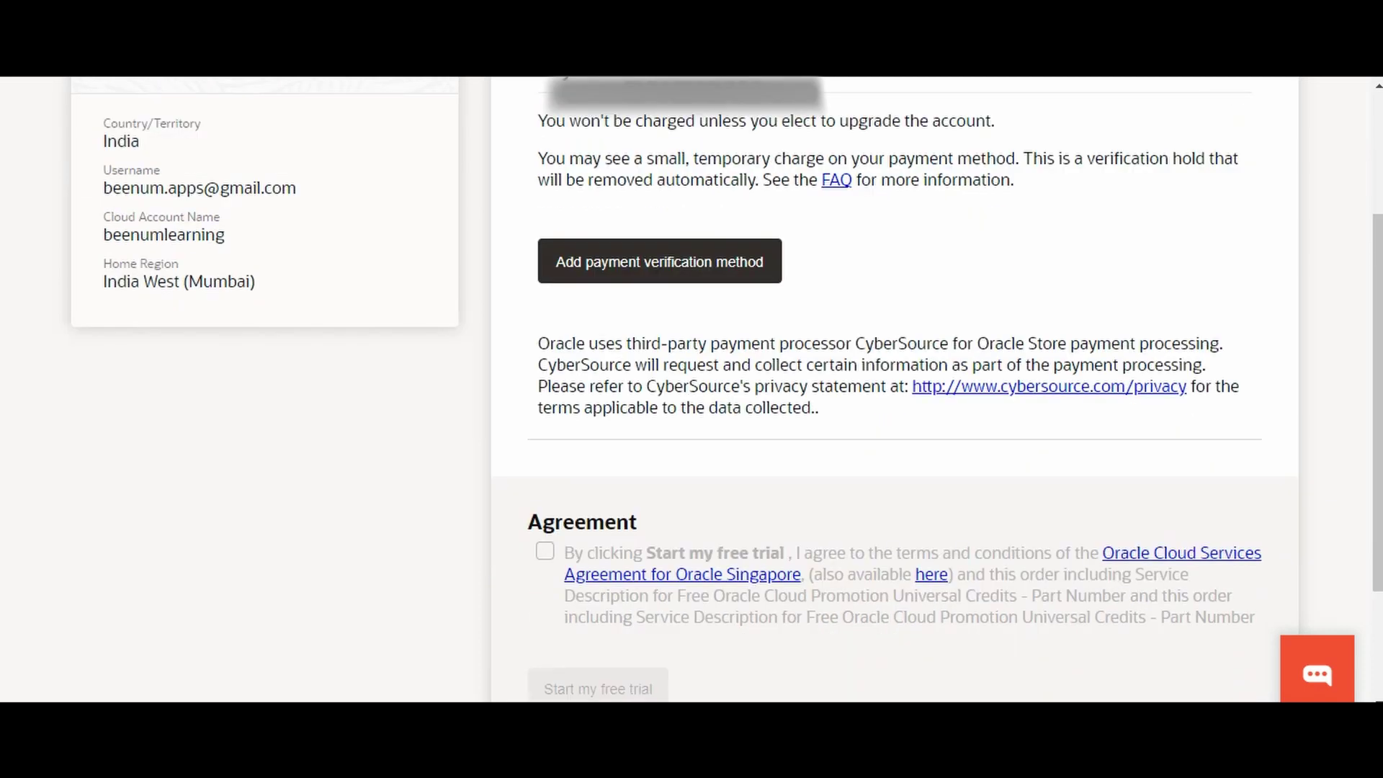
{"action": "scroll", "coordinate": [693, 389], "scroll_direction": "down", "scroll_amount": 3}
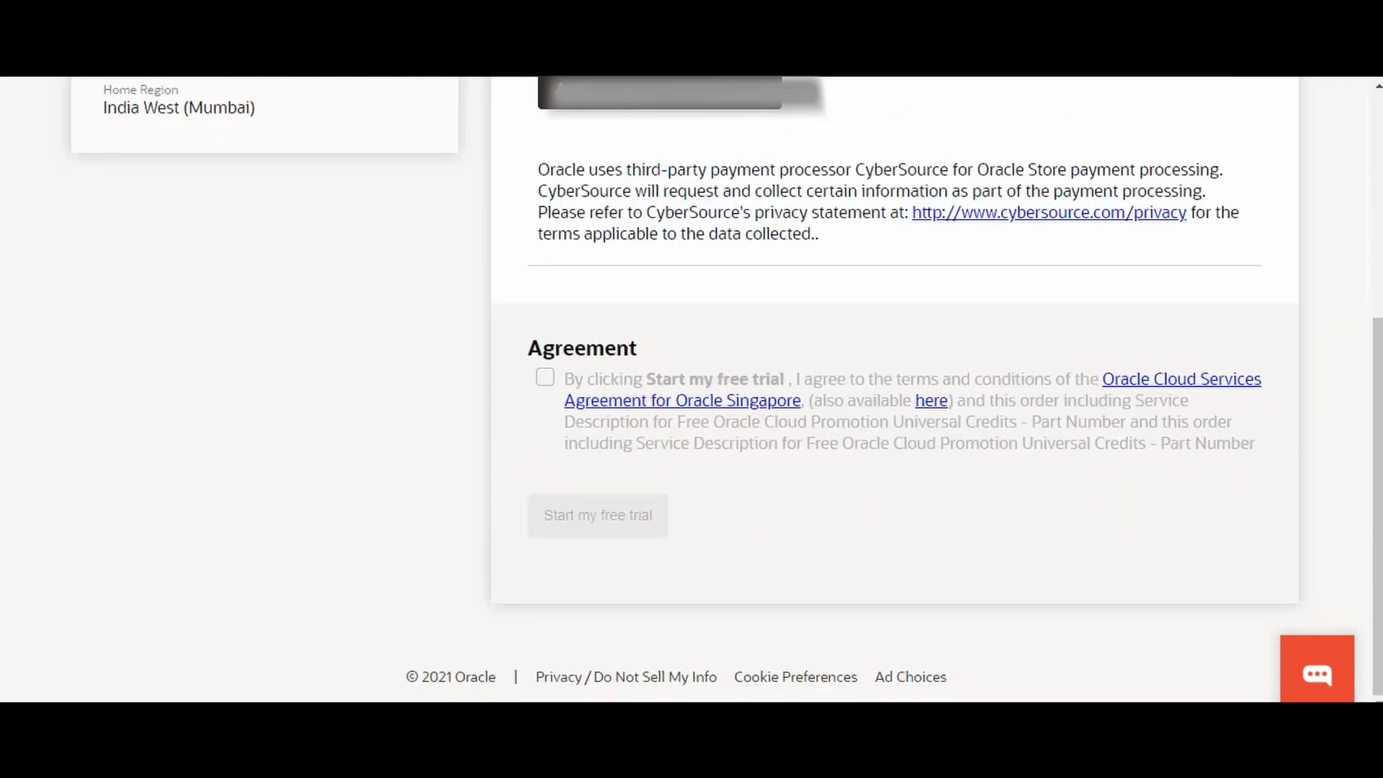
{"action": "scroll", "coordinate": [692, 389], "scroll_direction": "up", "scroll_amount": 3}
{"action": "scroll", "coordinate": [691, 389], "scroll_direction": "up", "scroll_amount": 2}
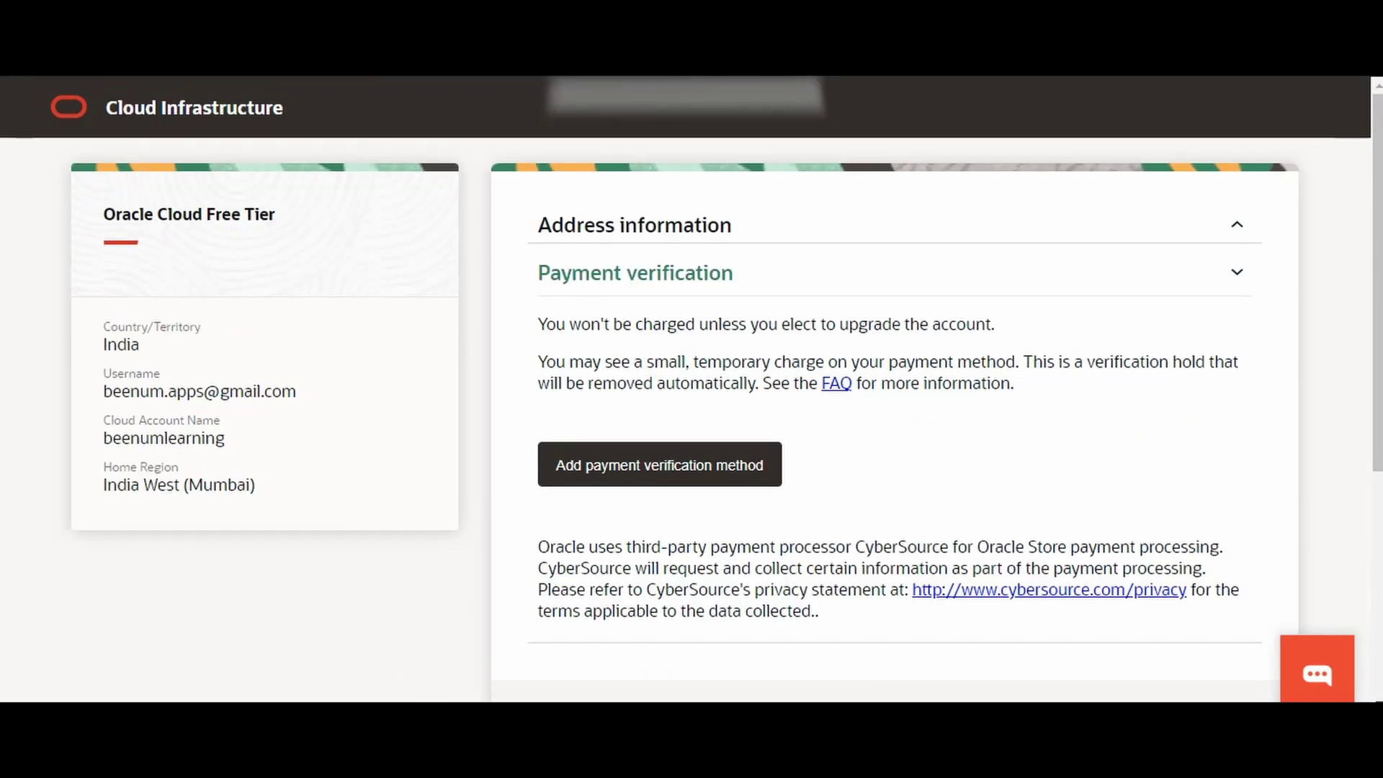
{"action": "scroll", "coordinate": [691, 390], "scroll_direction": "down", "scroll_amount": 3}
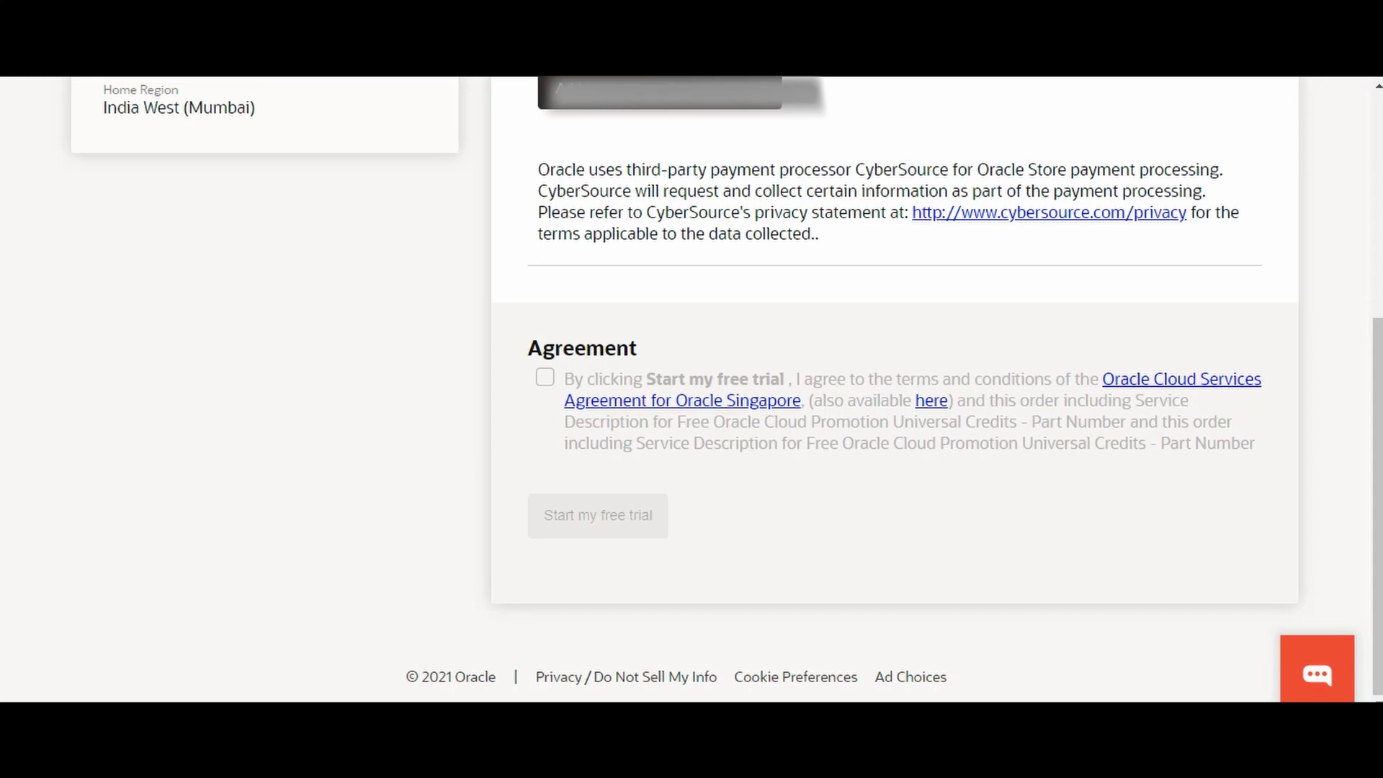